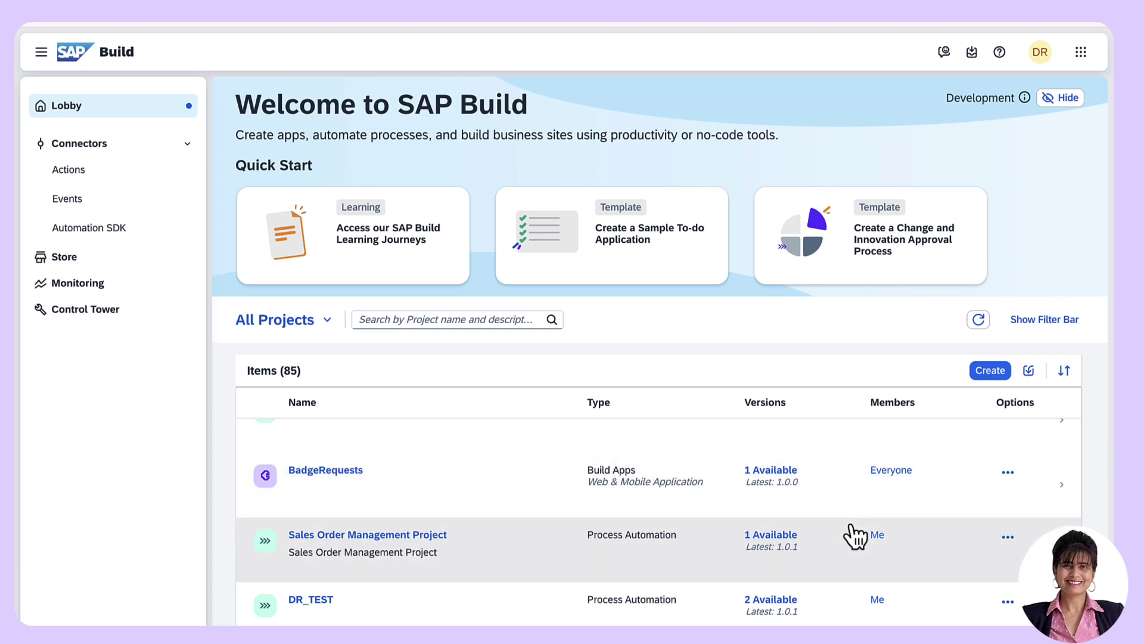
Start saving version 1.0.1 of the Sales Order Management Project as a new project
click(1008, 538)
click(511, 555)
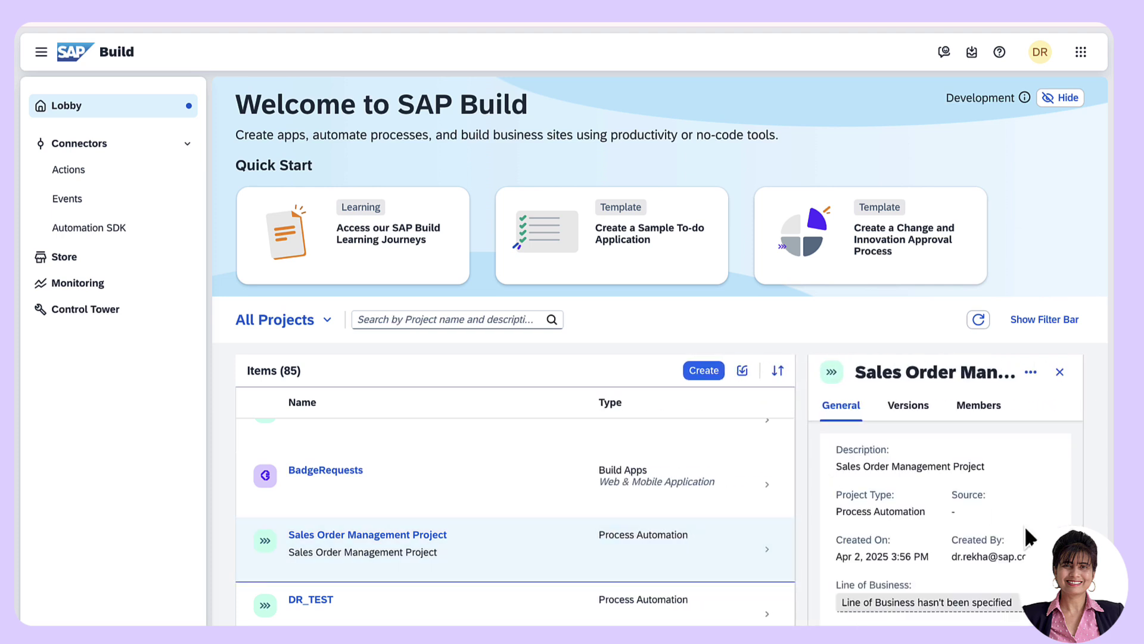
click(908, 405)
click(1049, 505)
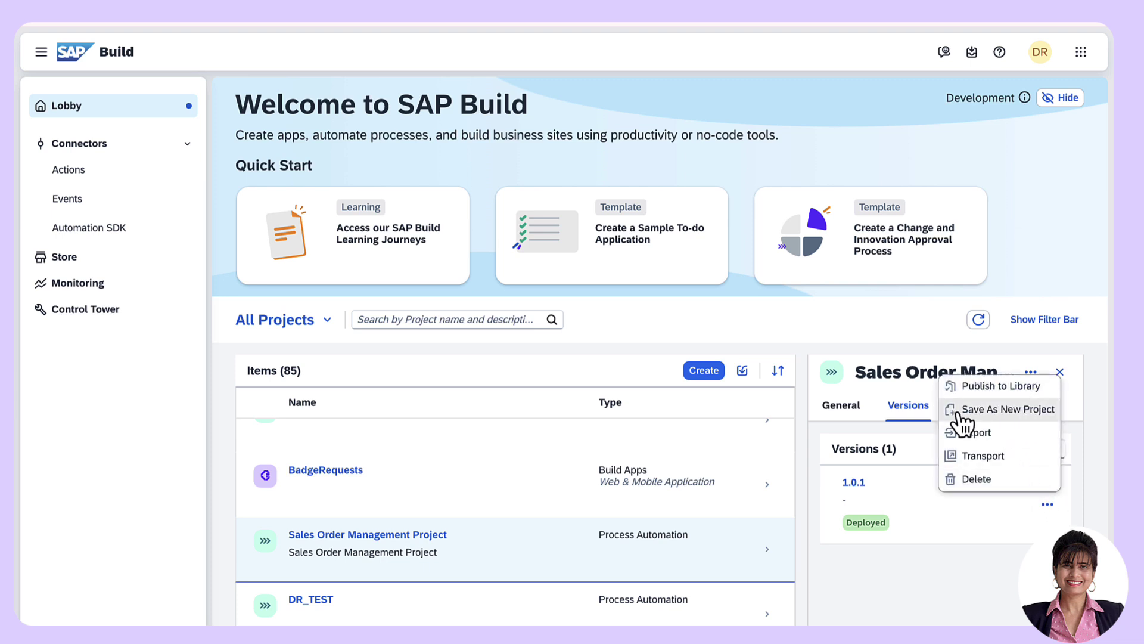
click(1022, 410)
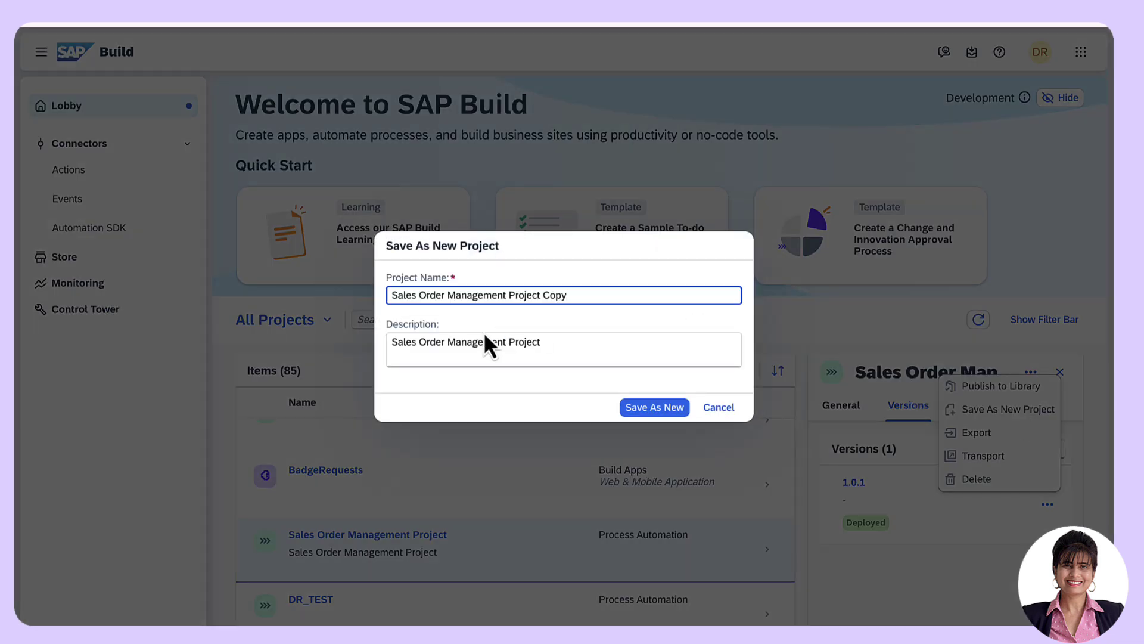
Name the new project "Sales Order Management Project Explore Triggers"
drag(580, 290, 544, 291)
key(BackSpace)
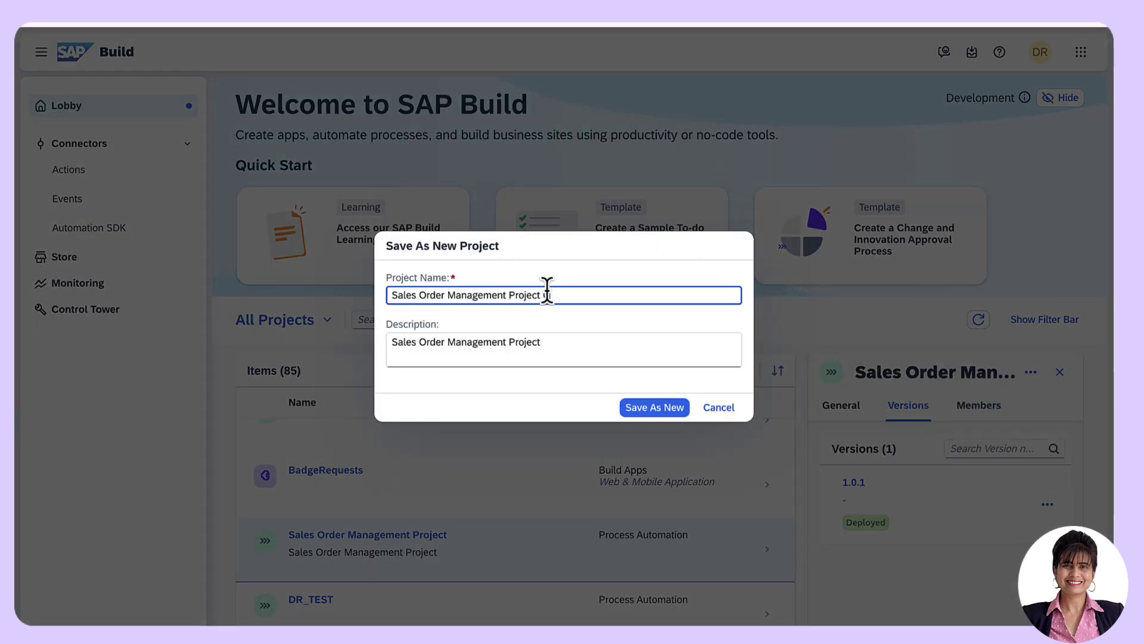
text(Explore)
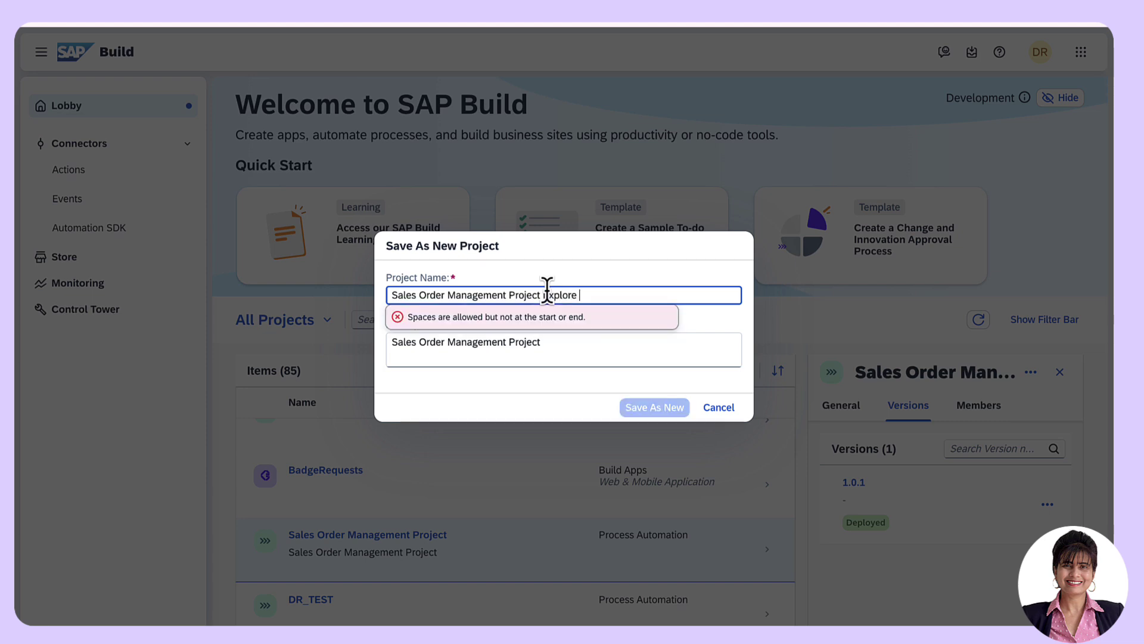
text( Trigge)
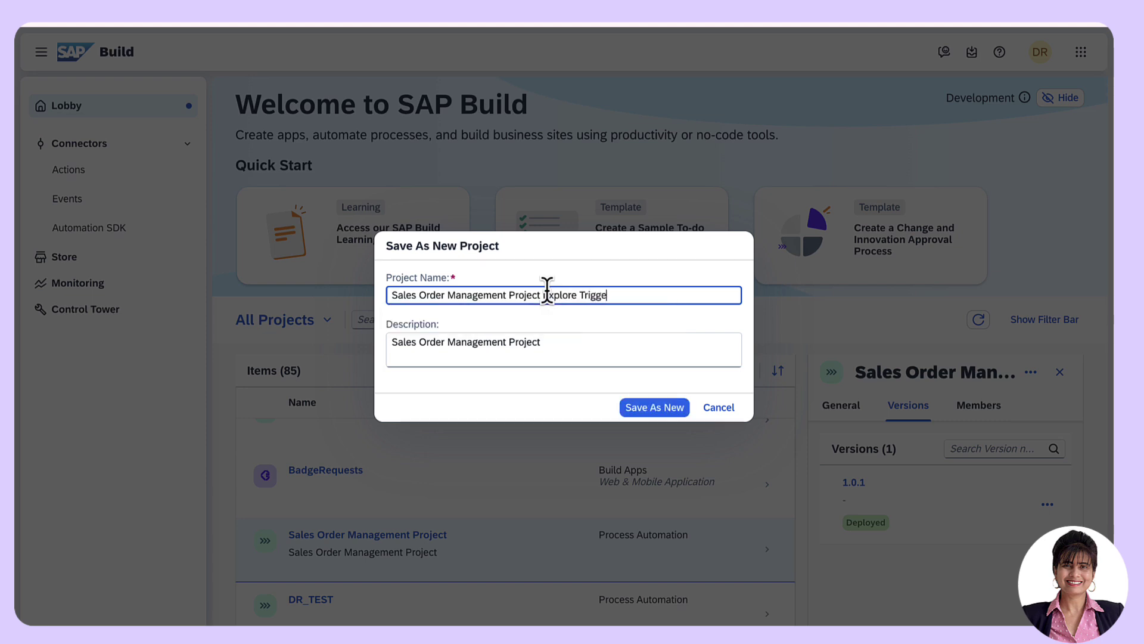
text(rs)
Replace the description with the project name "Sales Order Management Project Explore Triggers" and save the new project
drag(633, 296, 384, 302)
click(415, 354)
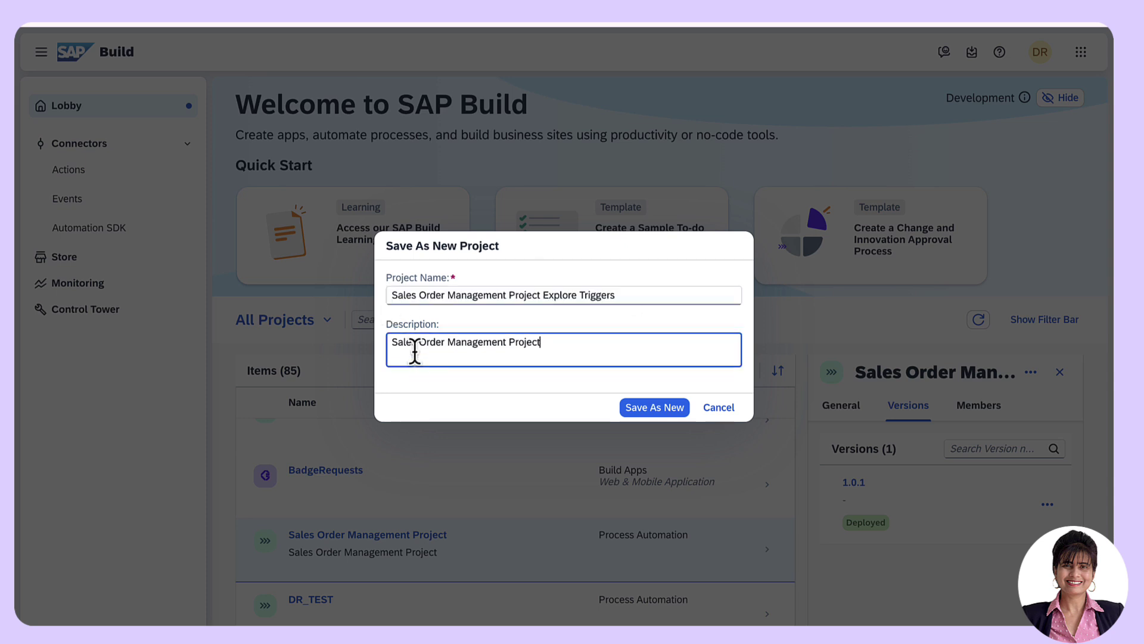
drag(542, 341, 353, 351)
key(ctrl+v)
click(651, 414)
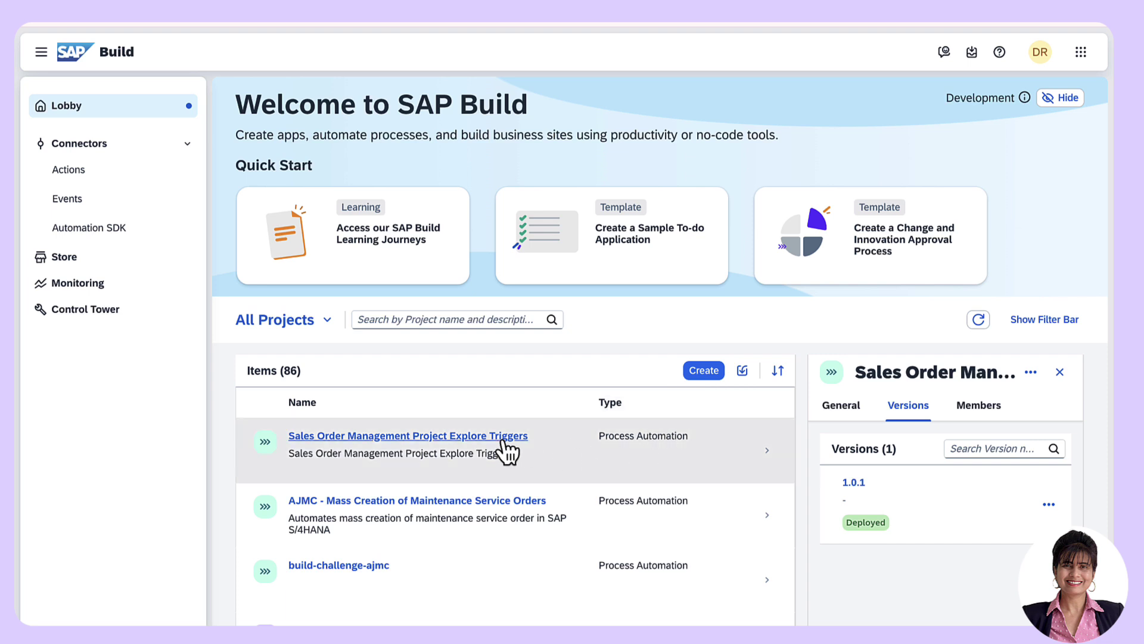
Close the project details and open the Sales Order Handling Process in the Sales Order Management Project Explore Triggers project
click(1061, 372)
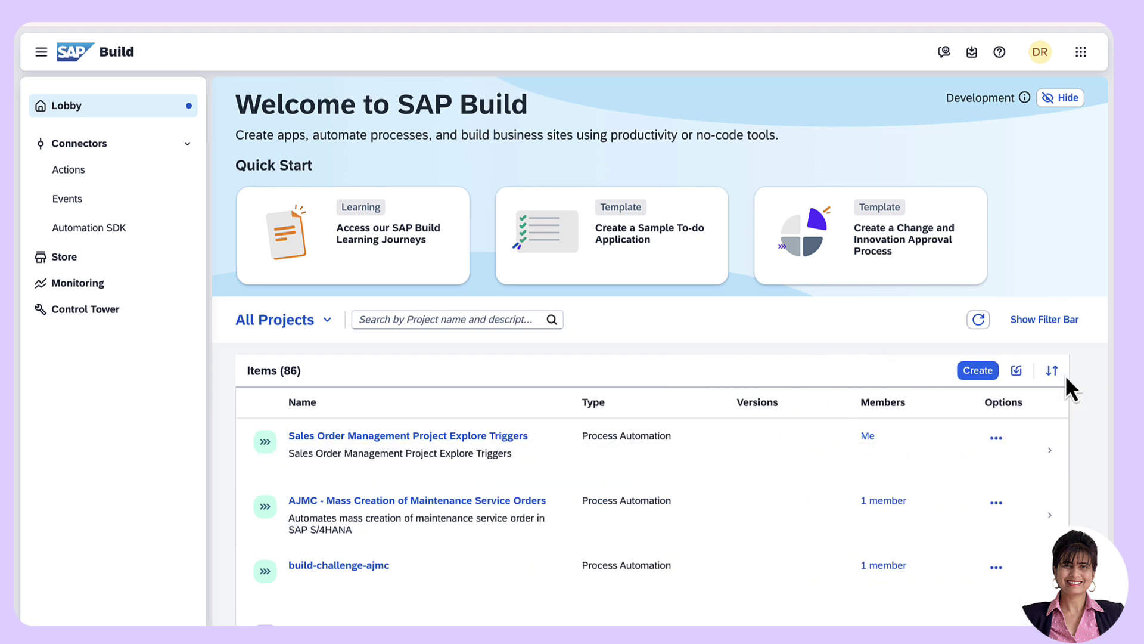
click(518, 448)
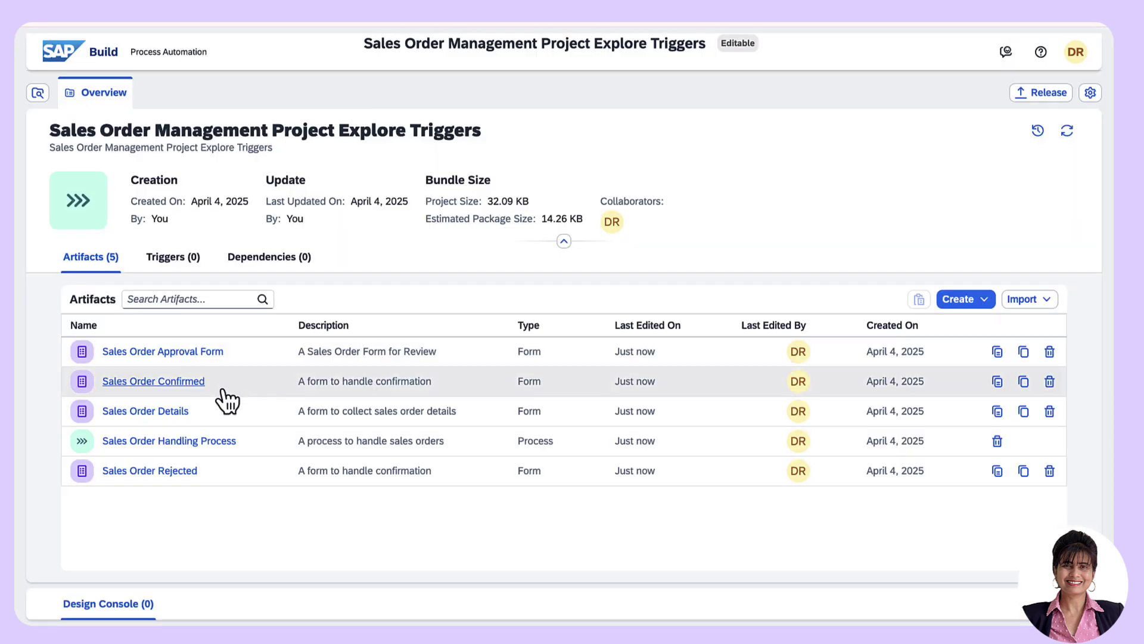
click(241, 446)
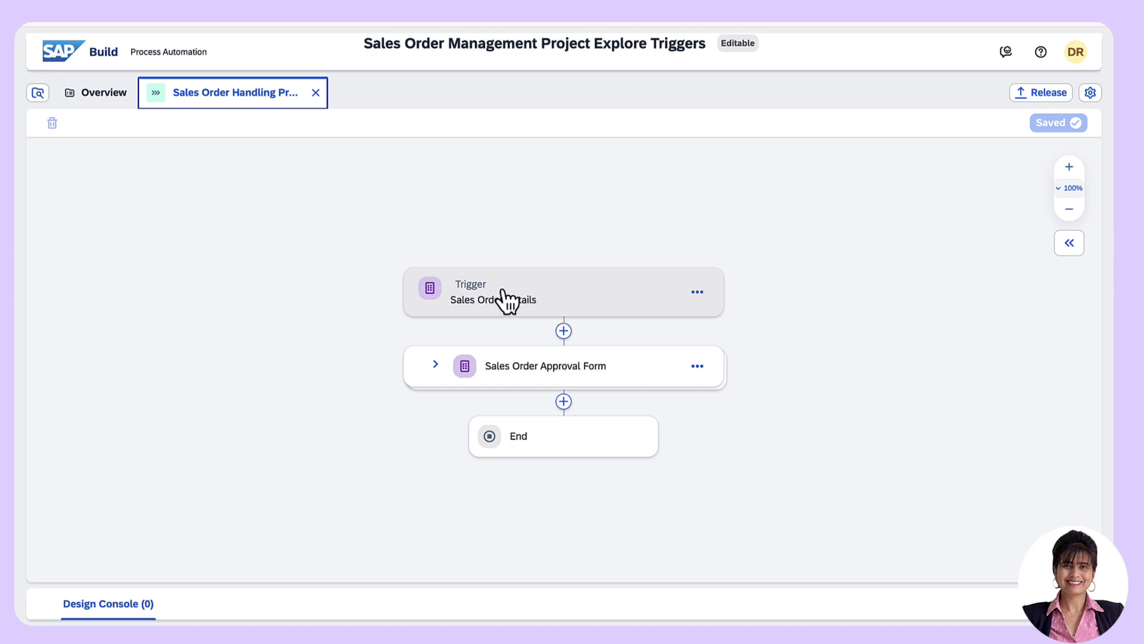
Remove the Sales Order Details form trigger from the Sales Order Handling Process
click(697, 291)
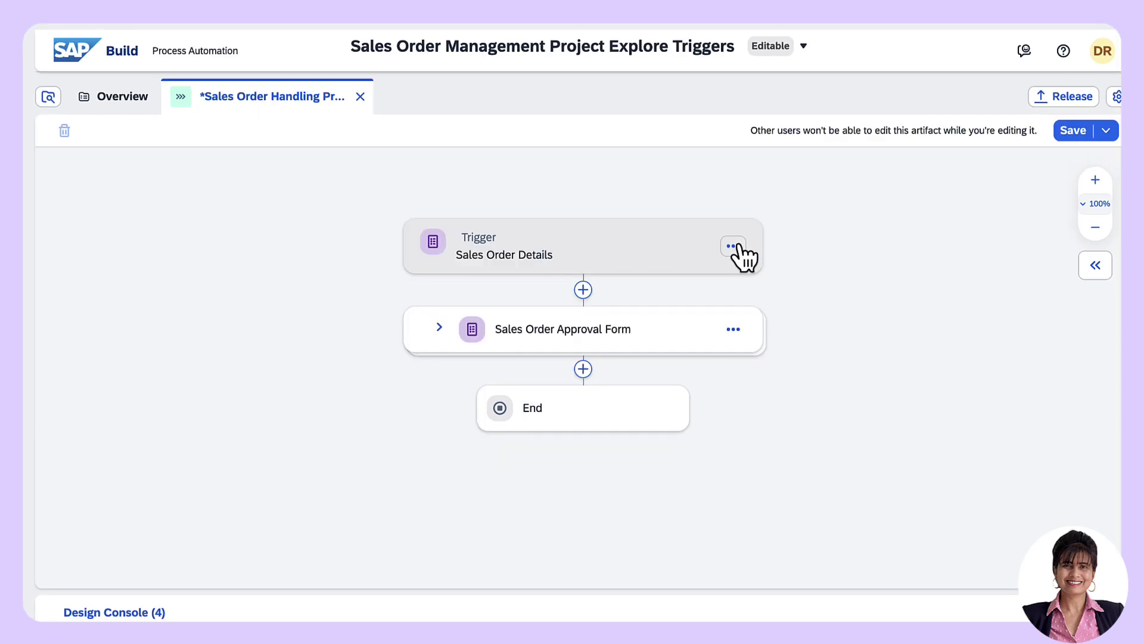
click(733, 246)
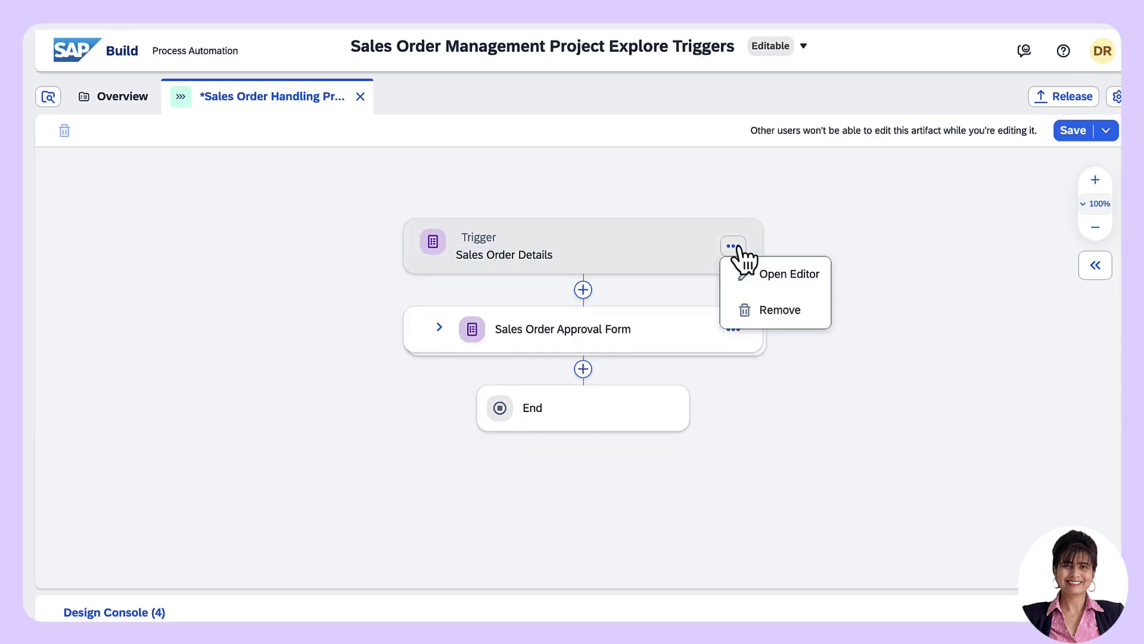
click(779, 311)
click(615, 417)
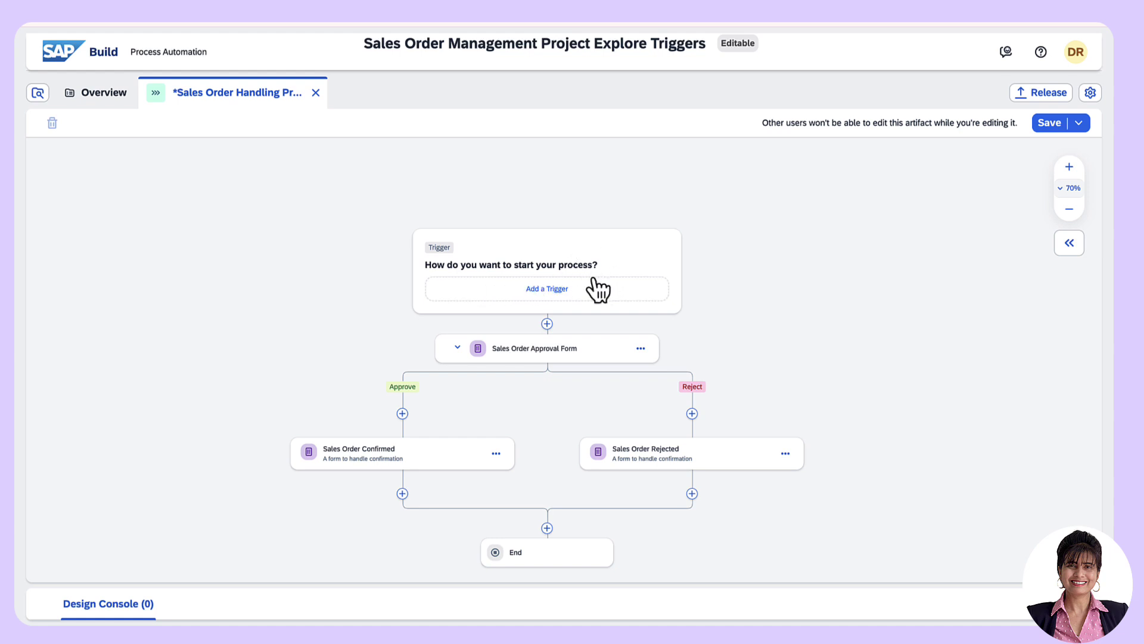
Show the trigger choices for the process, look through the forms available for form submission, and return to the choices
click(553, 305)
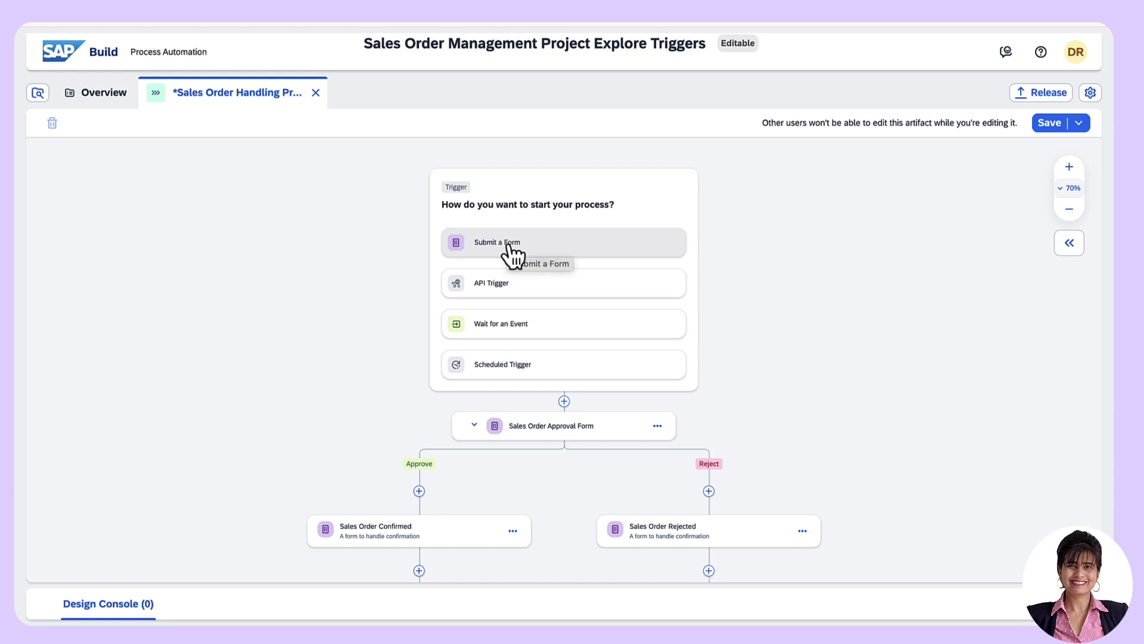
click(511, 255)
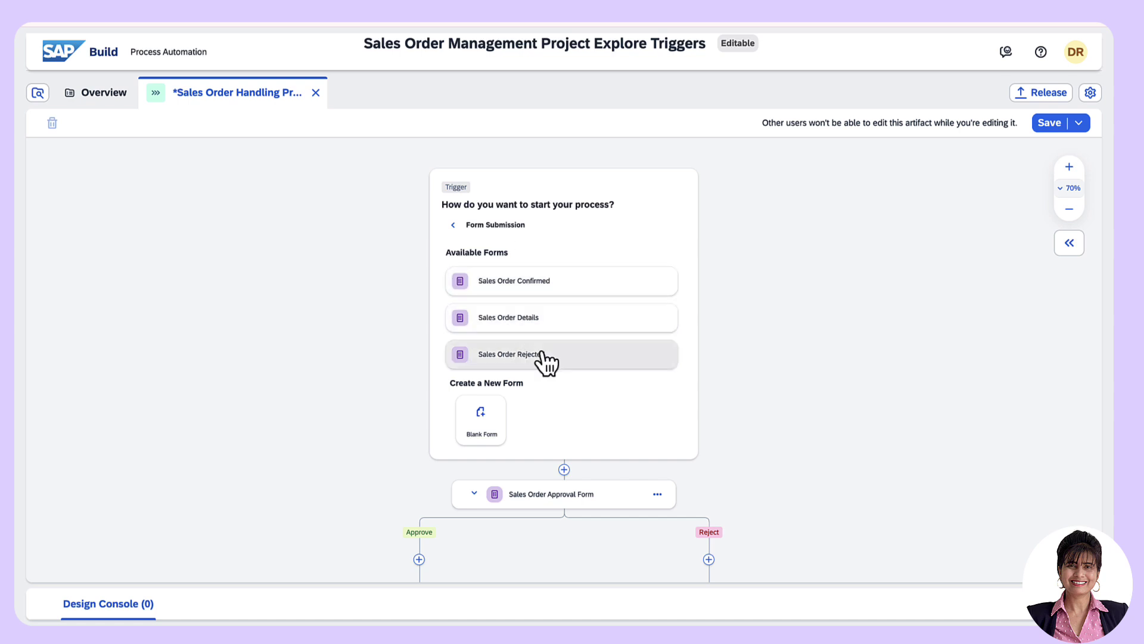
click(453, 226)
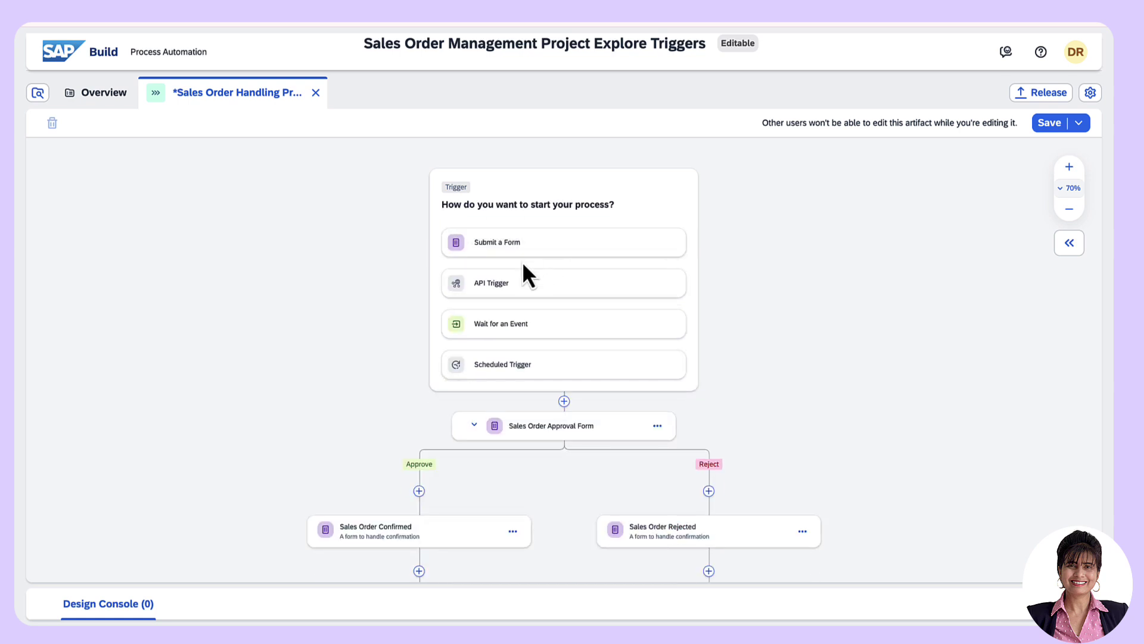
Save the Sales Order Handling Process so that an API trigger can be assigned to it
click(496, 291)
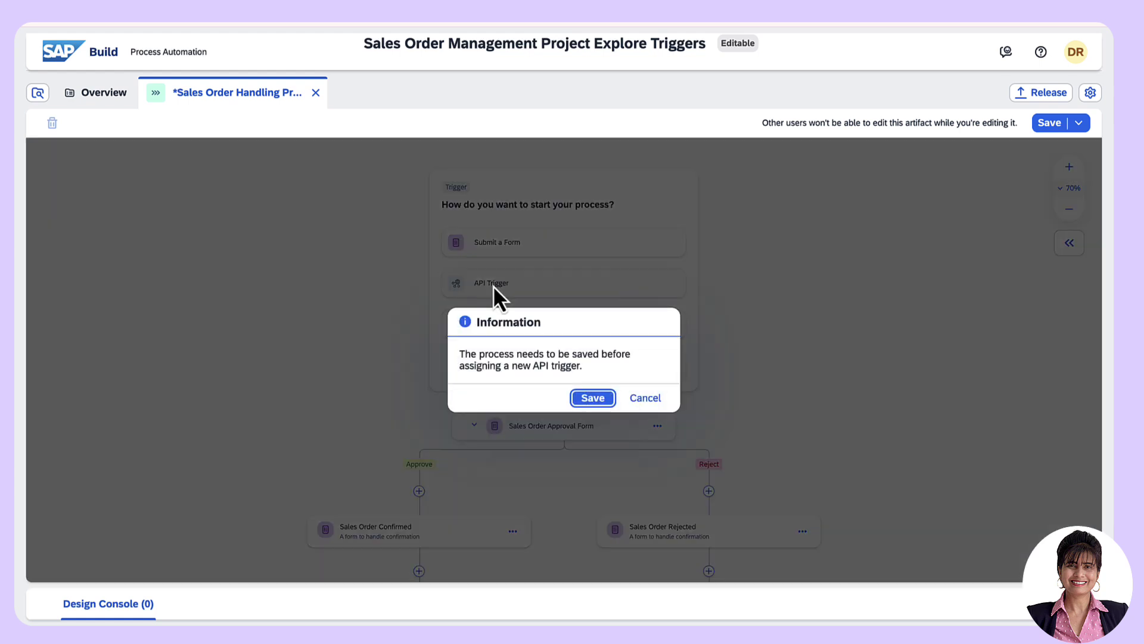
click(593, 397)
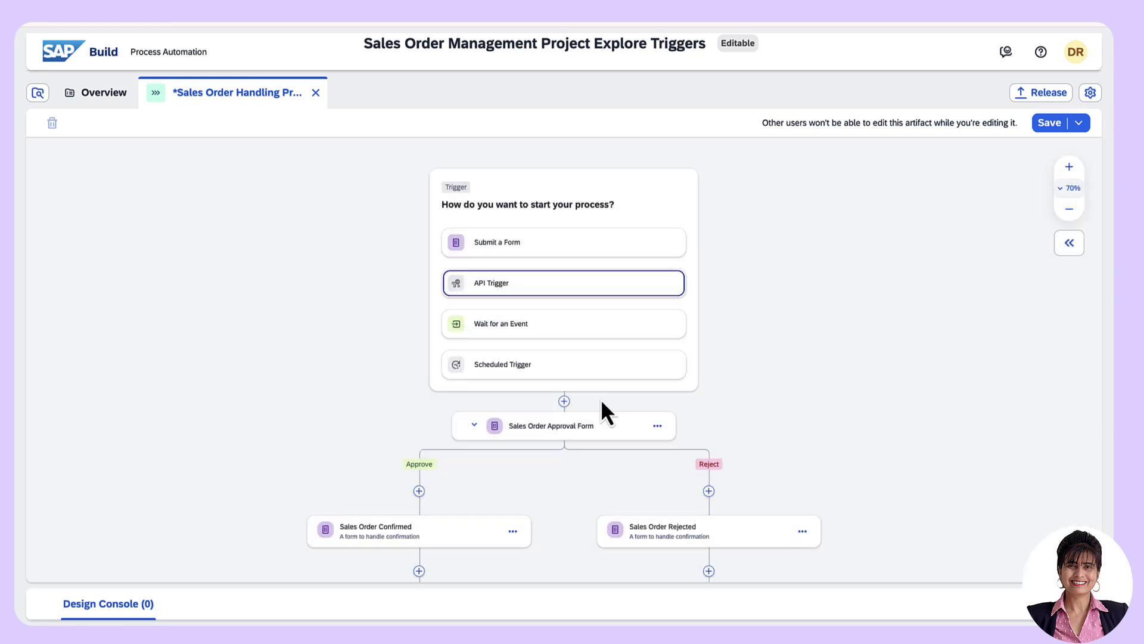
click(1050, 125)
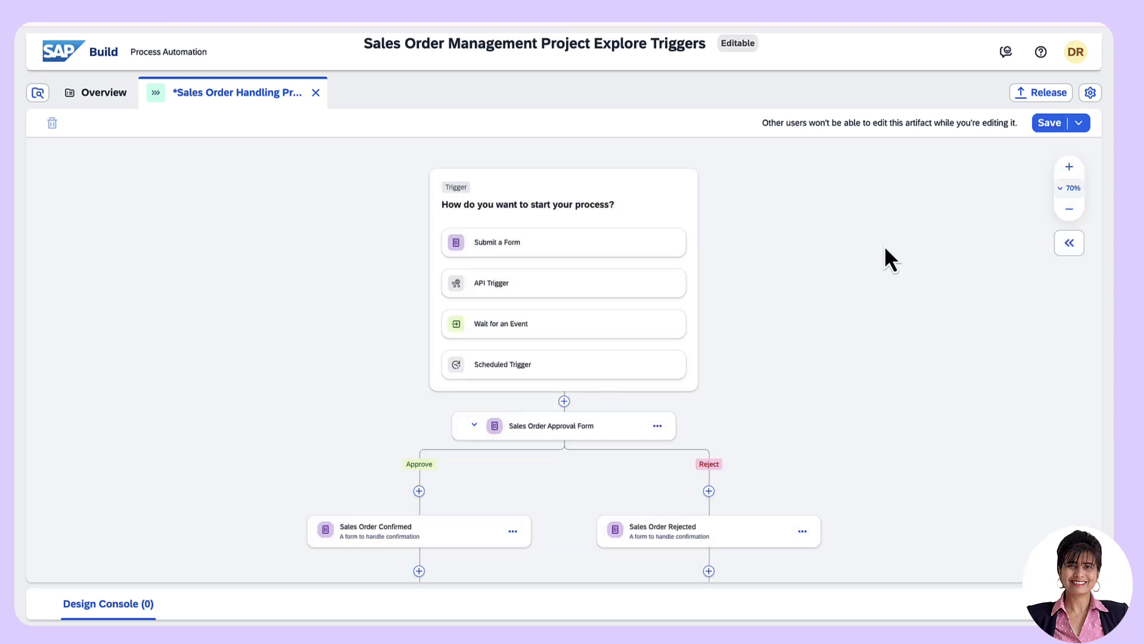
Create an API trigger named "Sales Order Process API Trigger" for the process
click(492, 283)
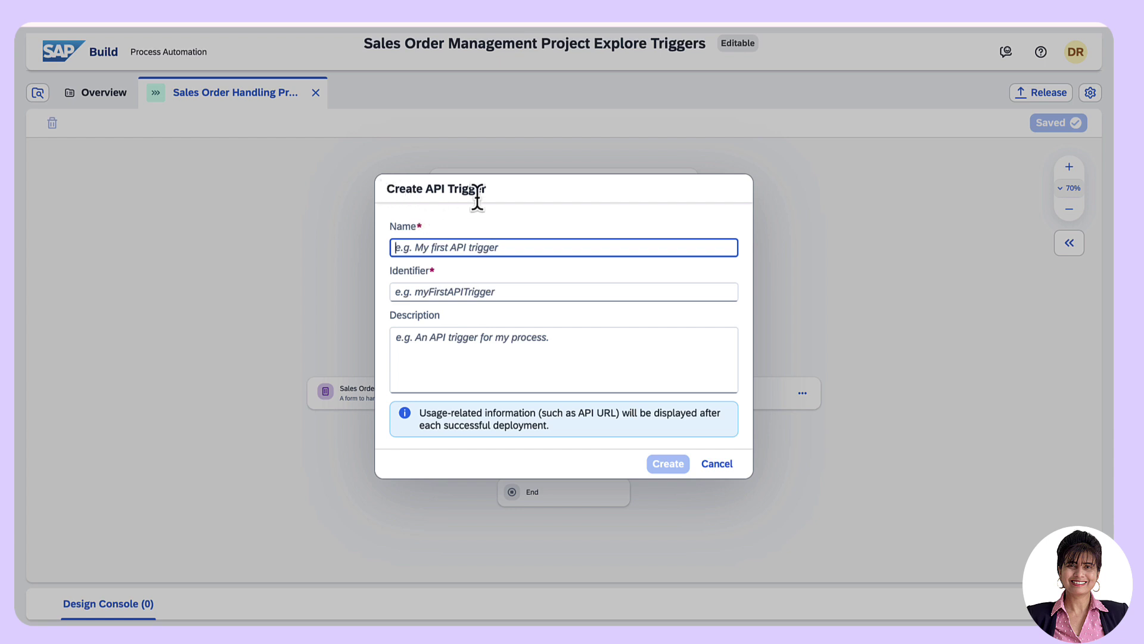
text(Sales Ord)
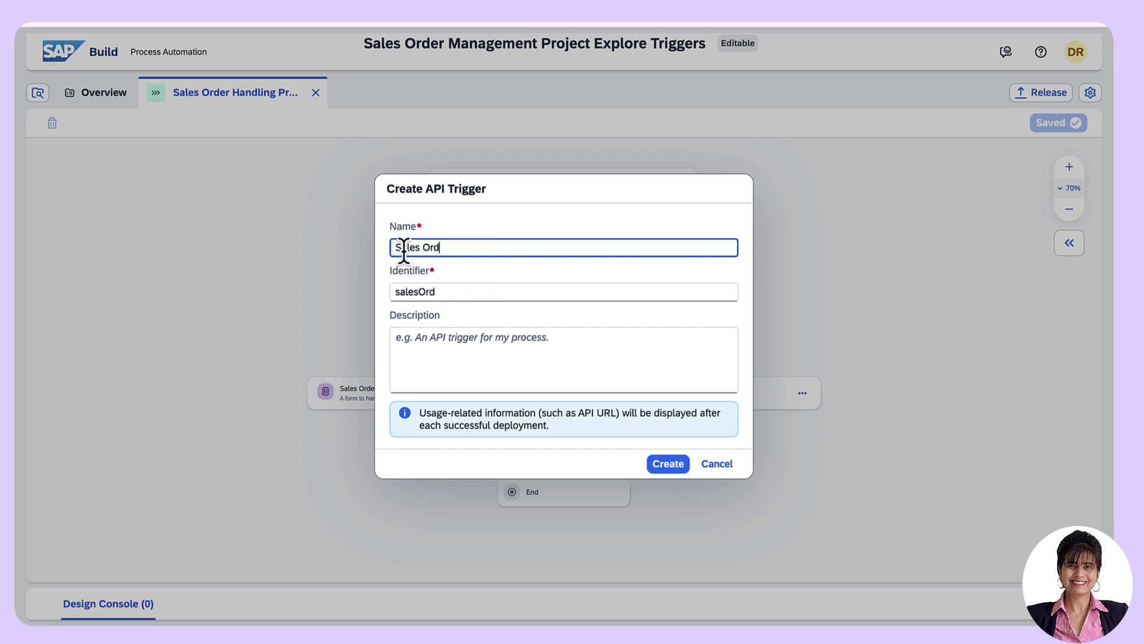
text(er Process A)
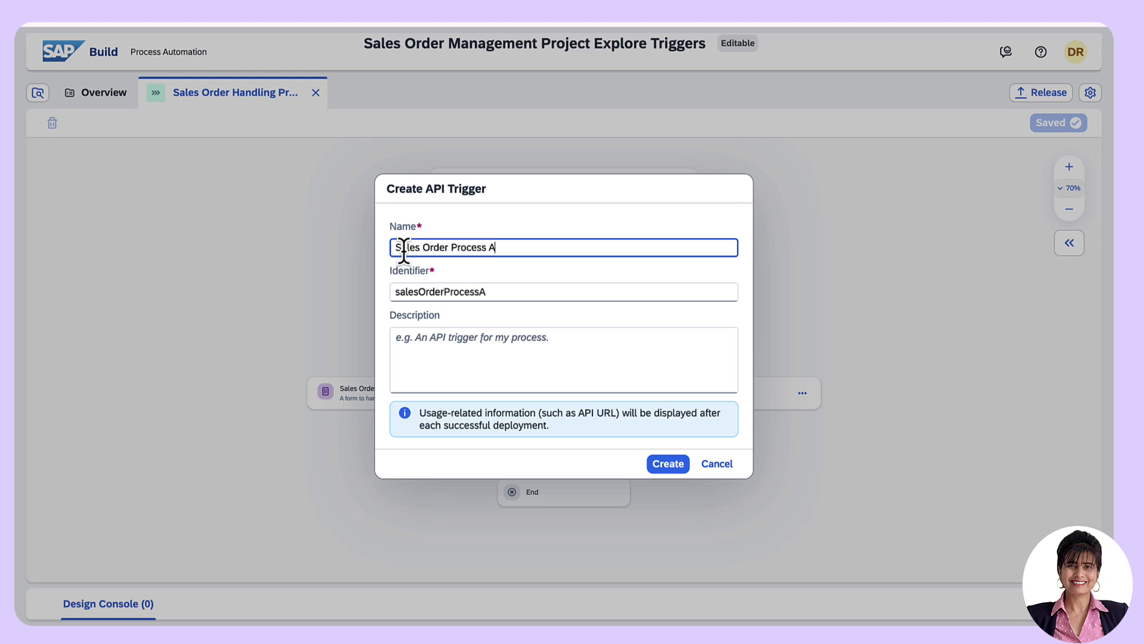
text(PI Trigger)
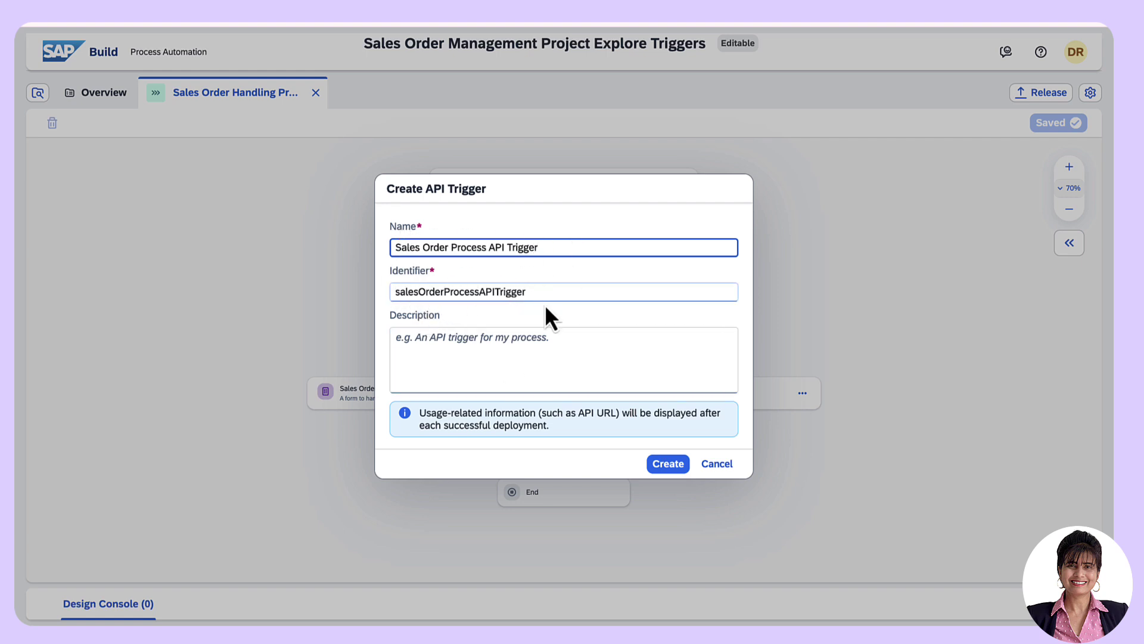
click(670, 467)
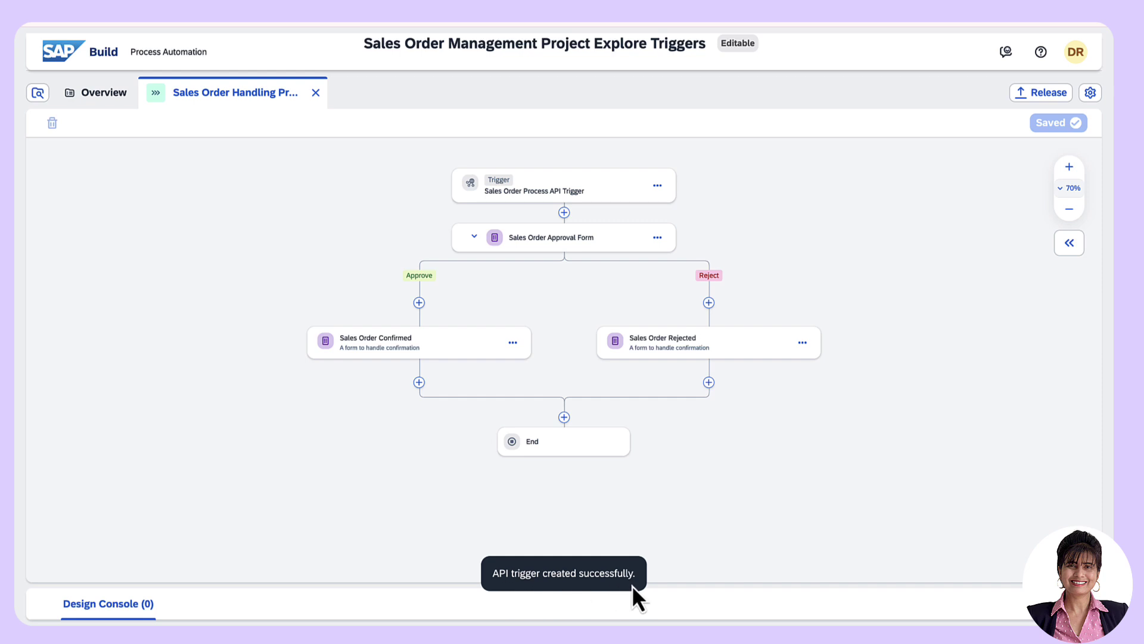
Examine the outputs of the Sales Order Process API Trigger and close its details
drag(787, 230, 754, 261)
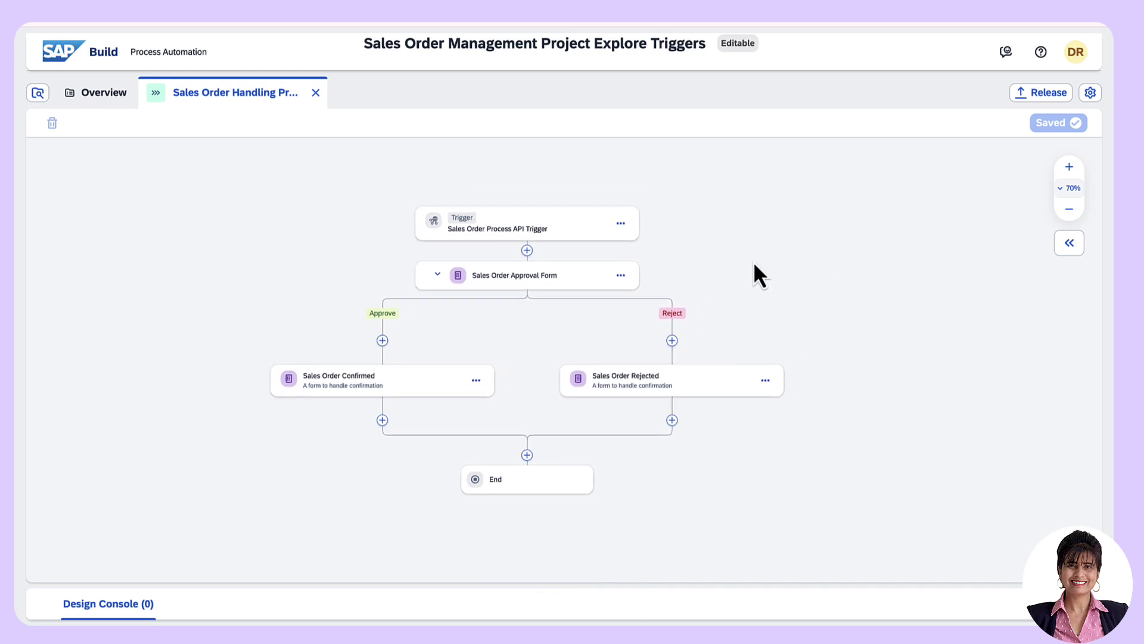
click(504, 231)
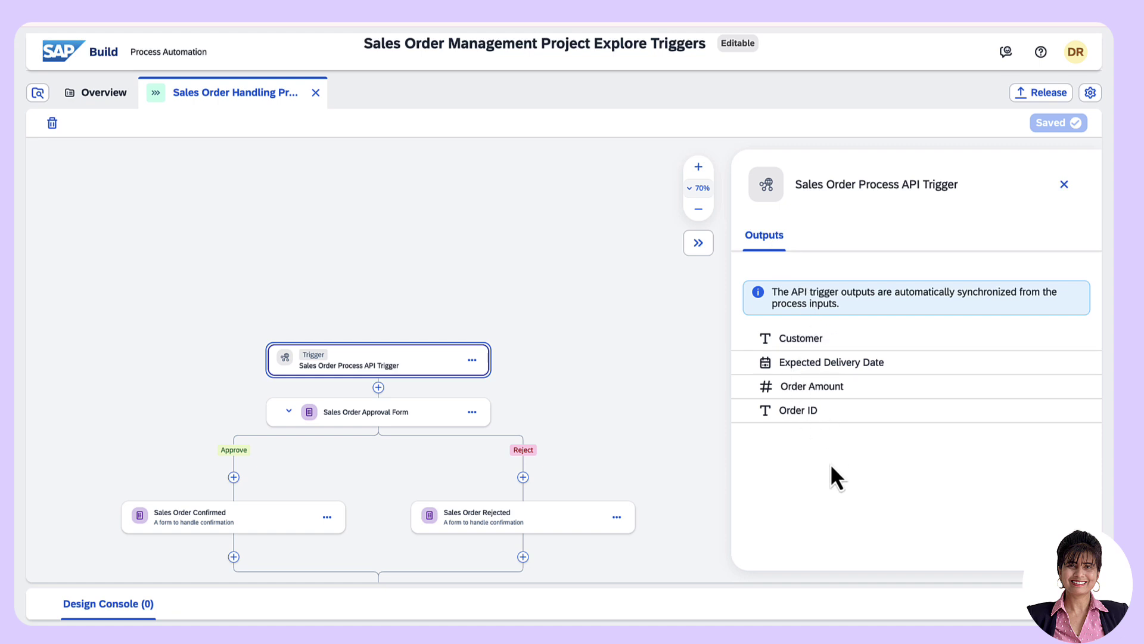
click(238, 245)
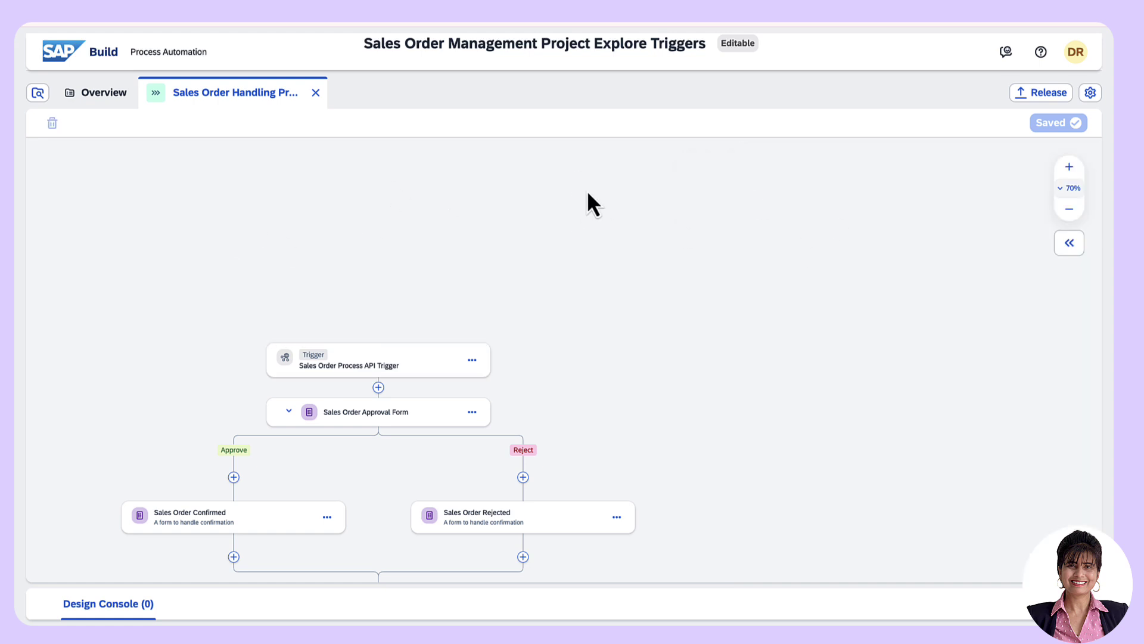
Open the process inputs configuration from the variables of the Sales Order Handling Process
click(1070, 246)
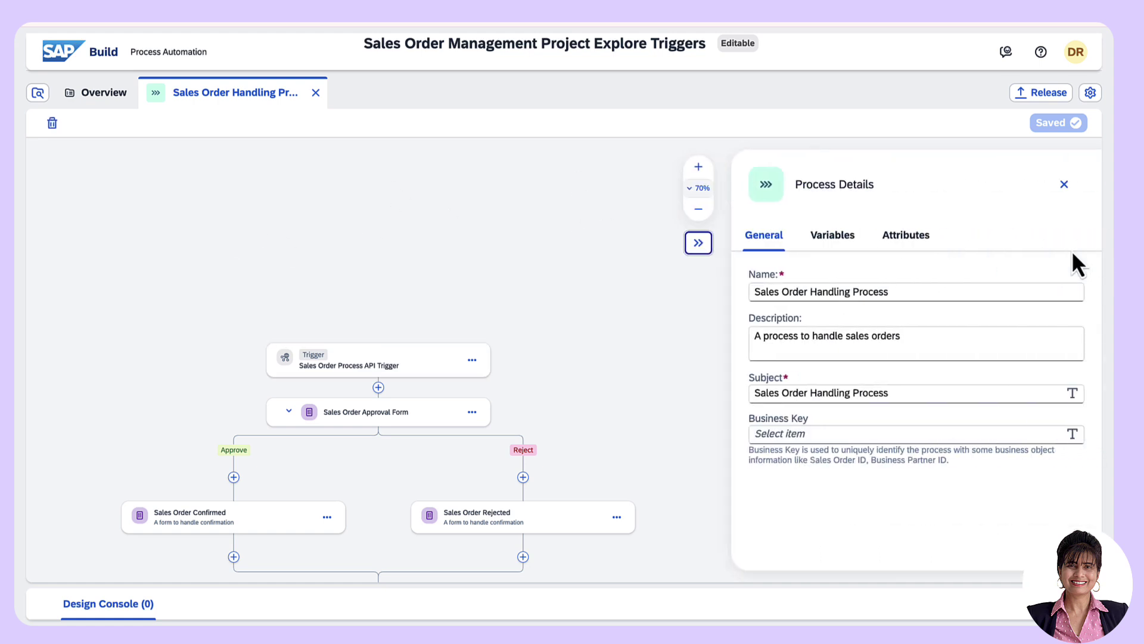
click(838, 238)
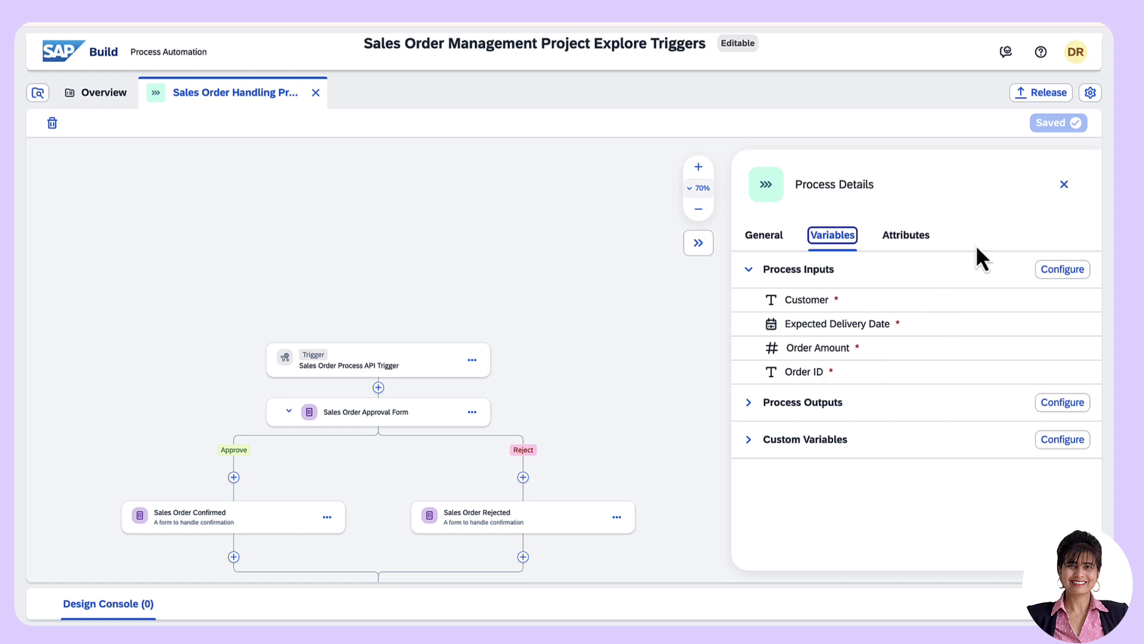
click(1061, 272)
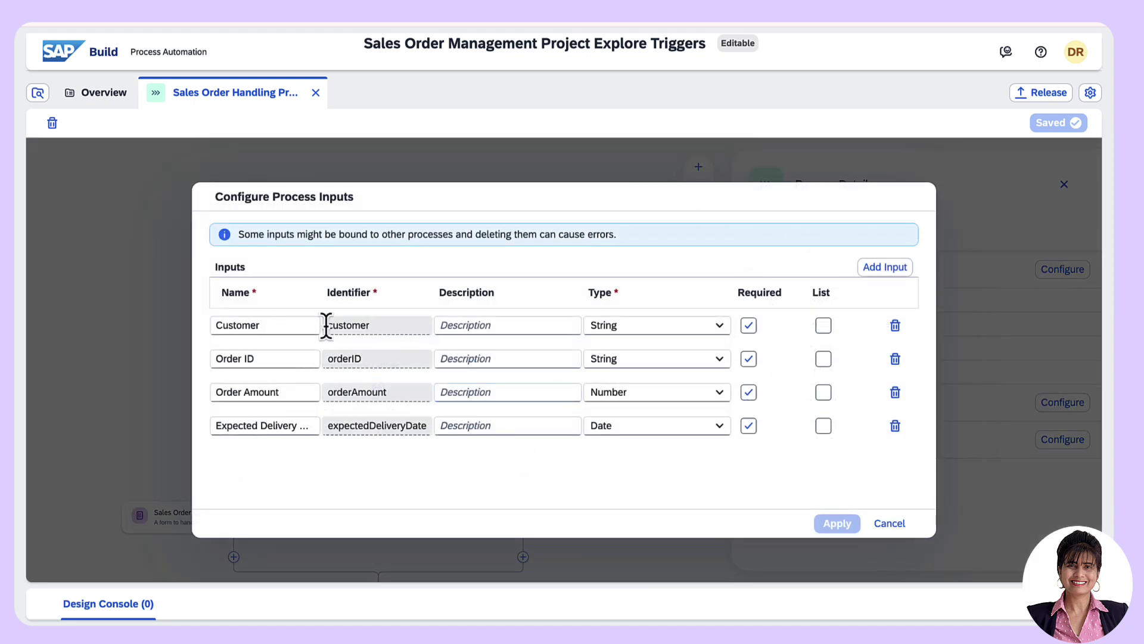
Review the identifiers of the Customer, Order ID, Order Amount and Expected Delivery Date inputs, and leave the configuration without applying changes
double_click(361, 323)
click(363, 358)
drag(364, 358, 329, 358)
drag(385, 394, 318, 393)
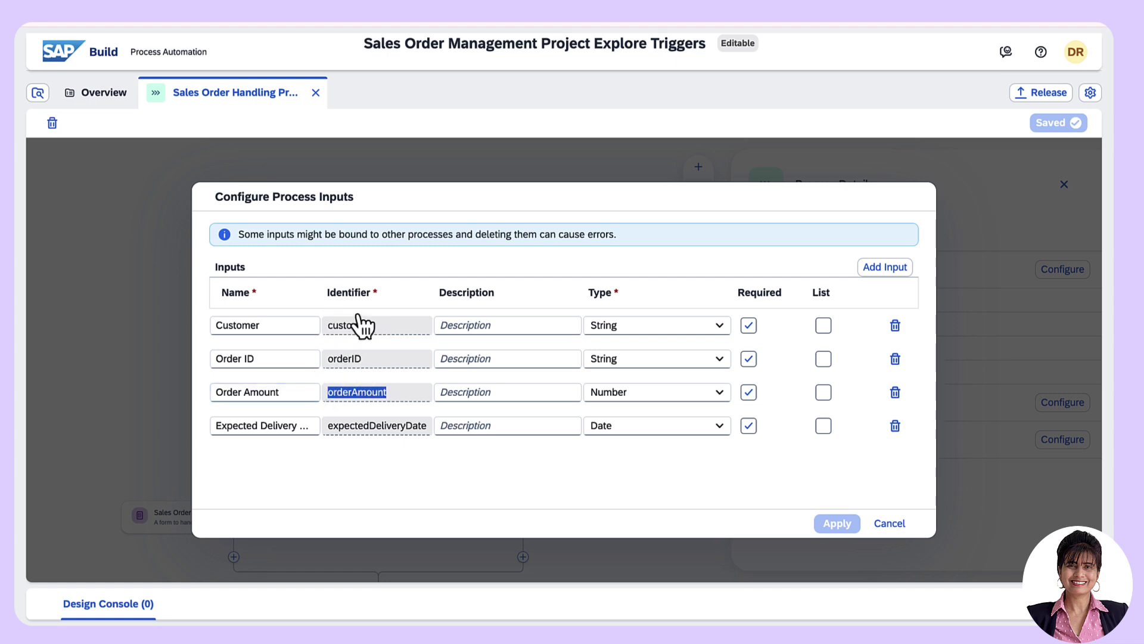
drag(373, 325, 327, 324)
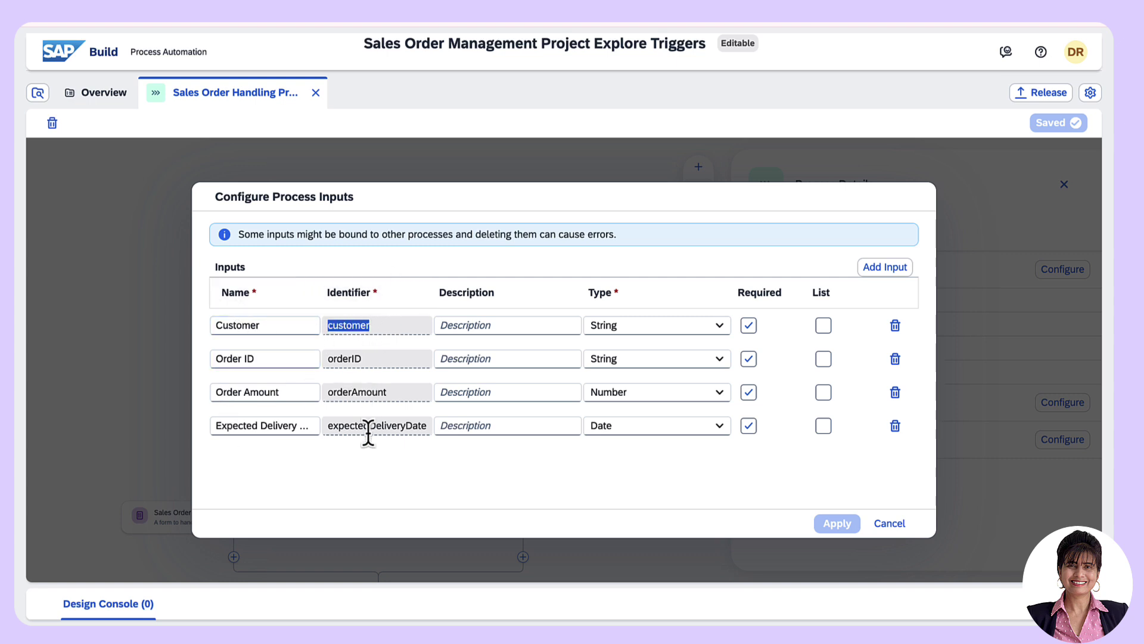
drag(370, 358, 323, 358)
drag(400, 394, 327, 390)
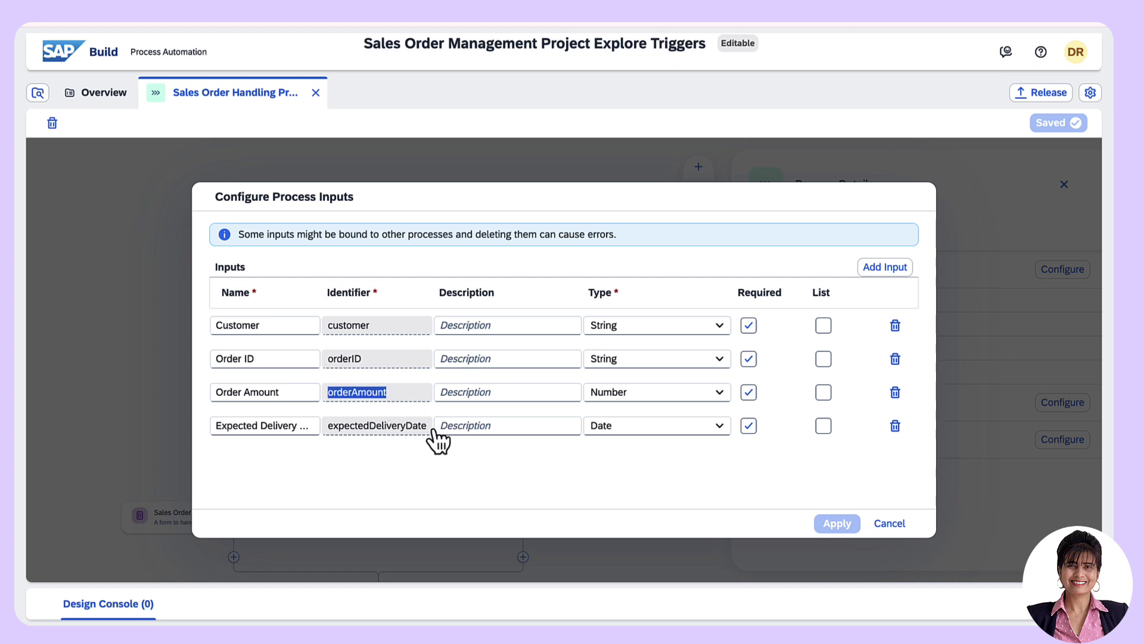
mouse_move(429, 426)
mouse_down()
mouse_move(330, 426)
mouse_move(352, 299)
mouse_move(361, 429)
mouse_move(327, 429)
mouse_move(429, 428)
mouse_up()
click(480, 488)
click(890, 523)
drag(414, 314, 507, 192)
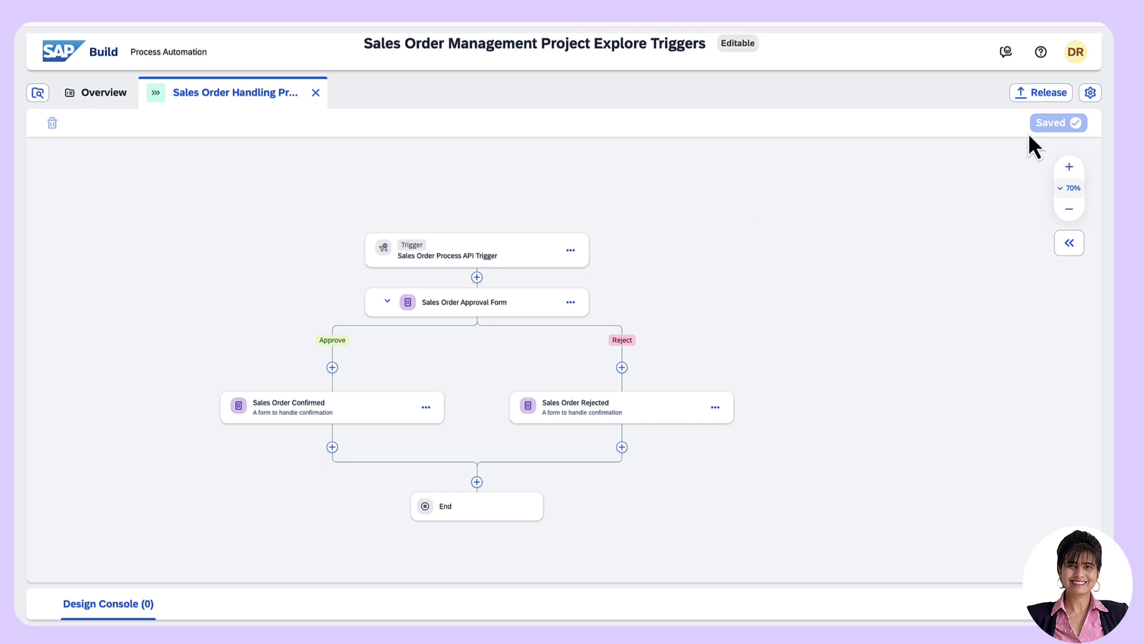
Release the project as version 1.0.0 and deploy it to the Public environment with its Sales Order Process API Trigger
click(1040, 93)
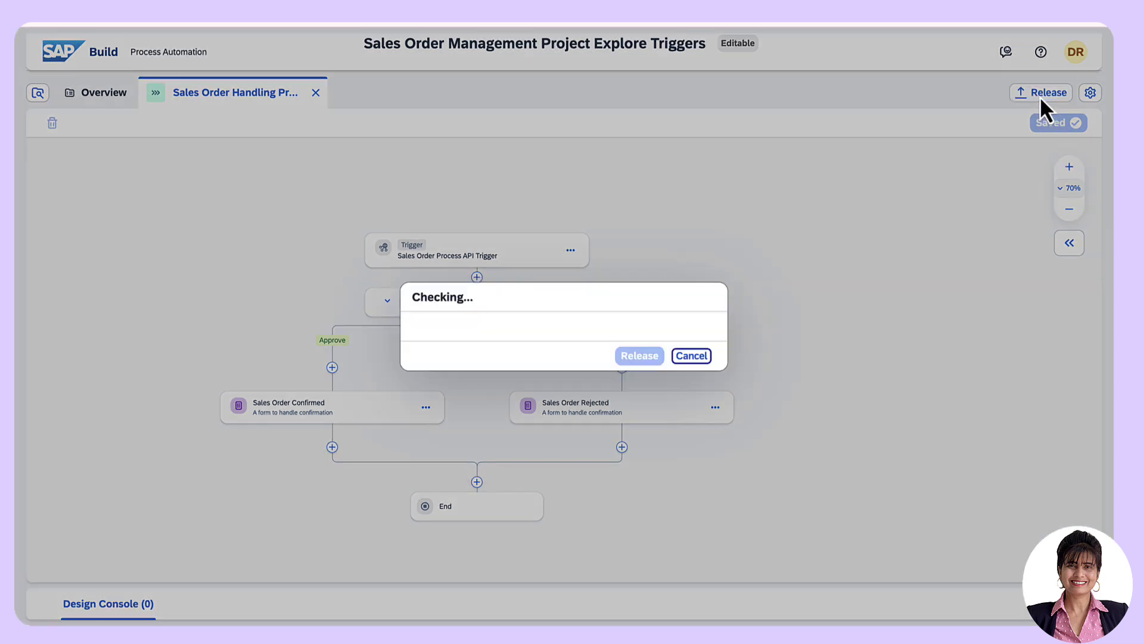
click(642, 427)
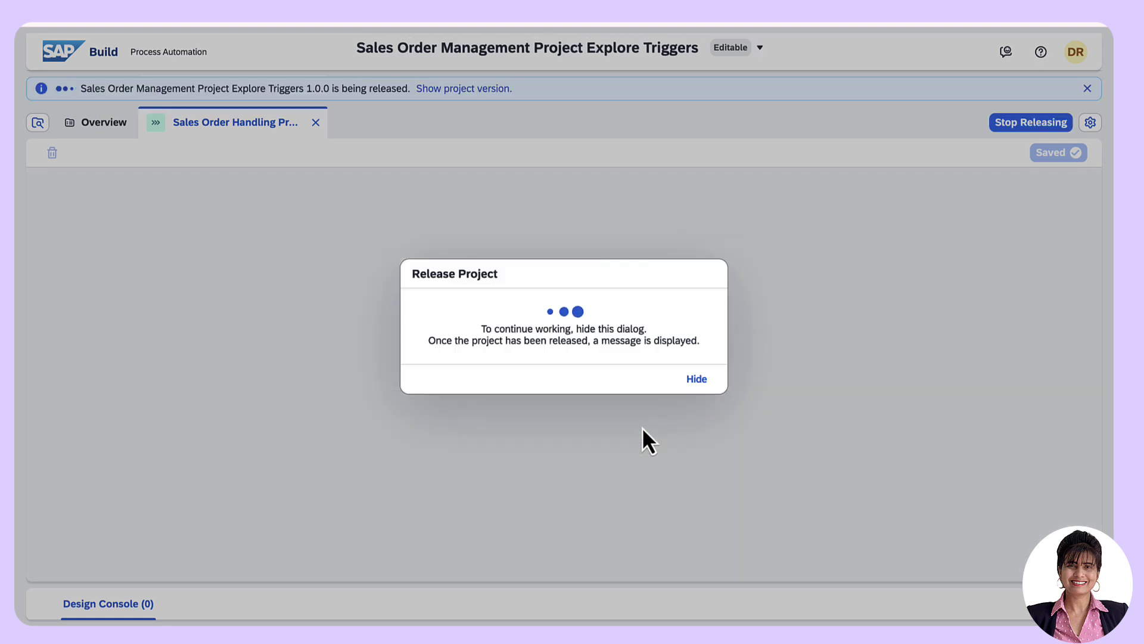
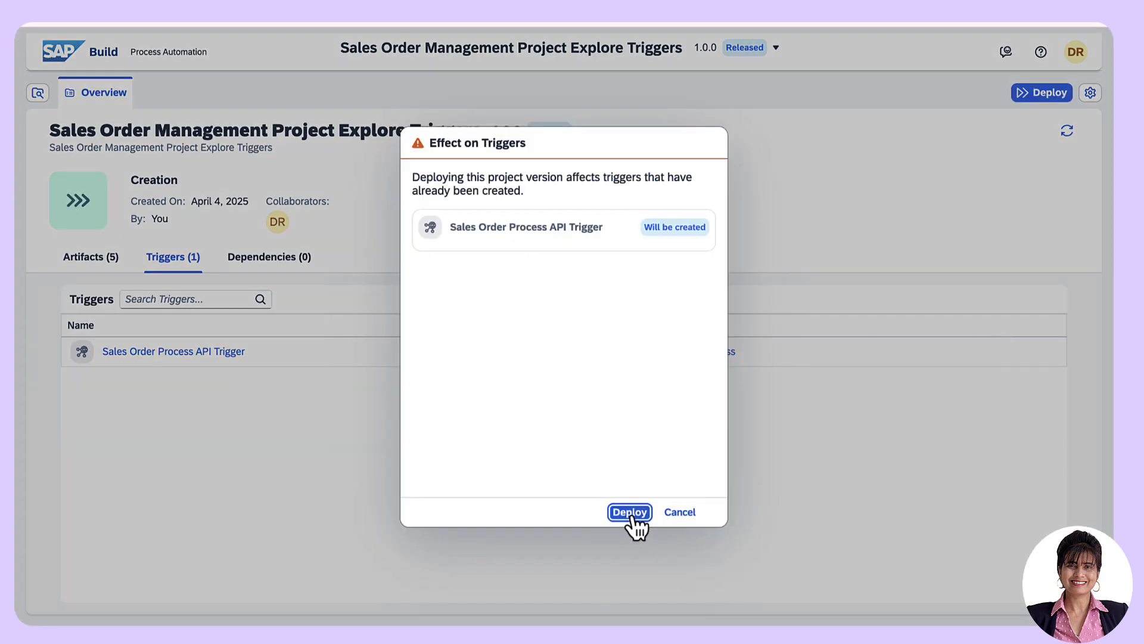
click(630, 514)
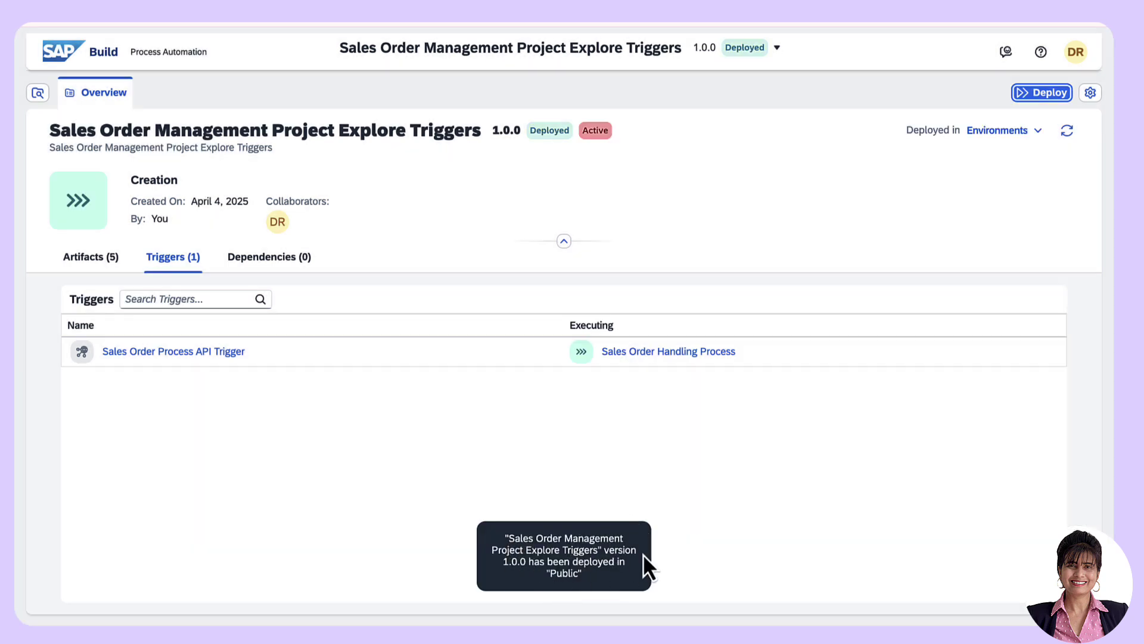
click(1067, 130)
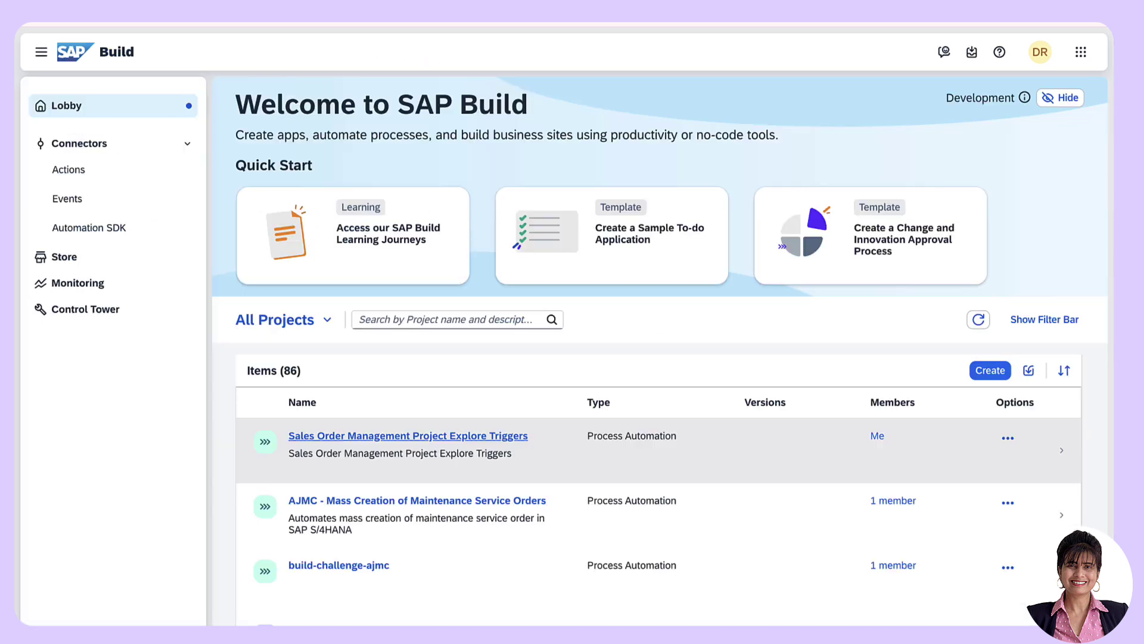
Open the list of triggers for the Public environment in the SAP Build Control Tower
click(112, 323)
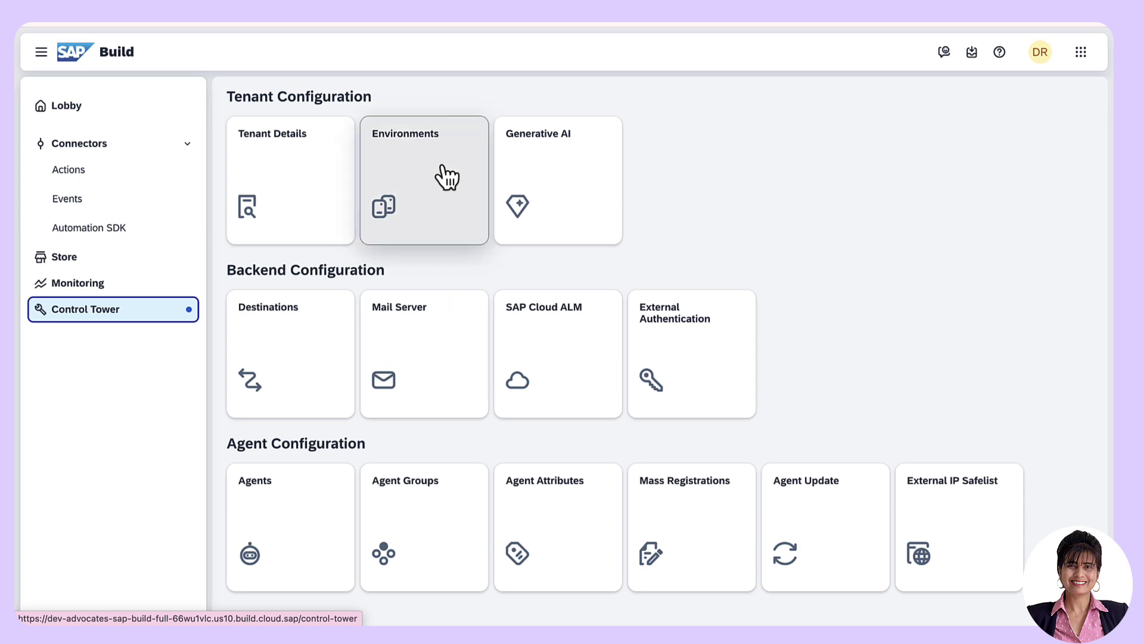
click(435, 199)
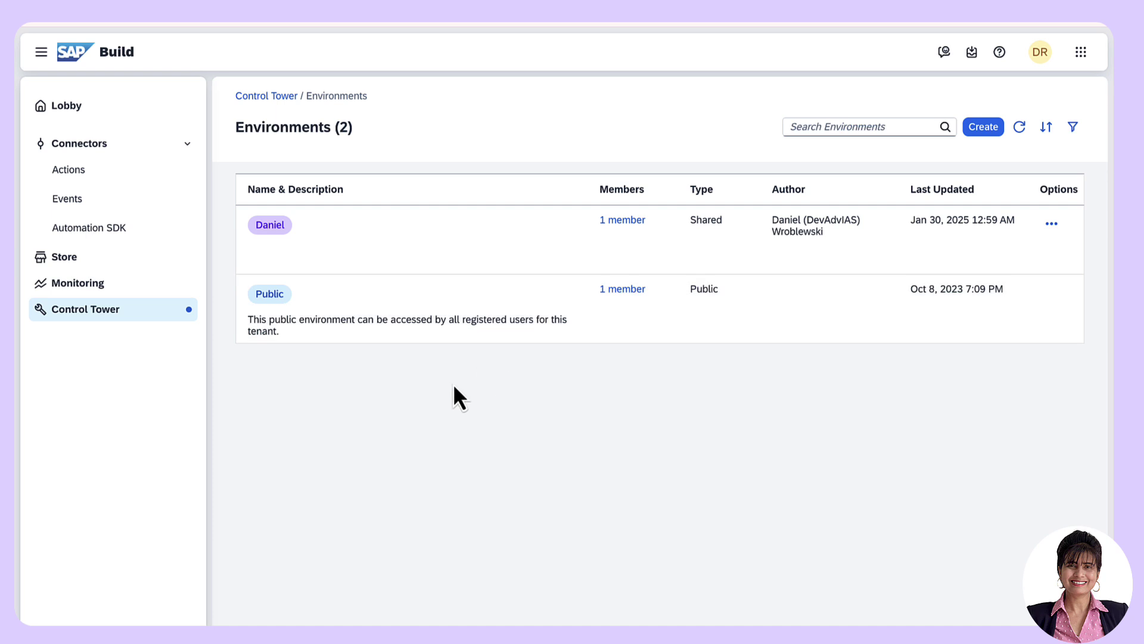
click(451, 318)
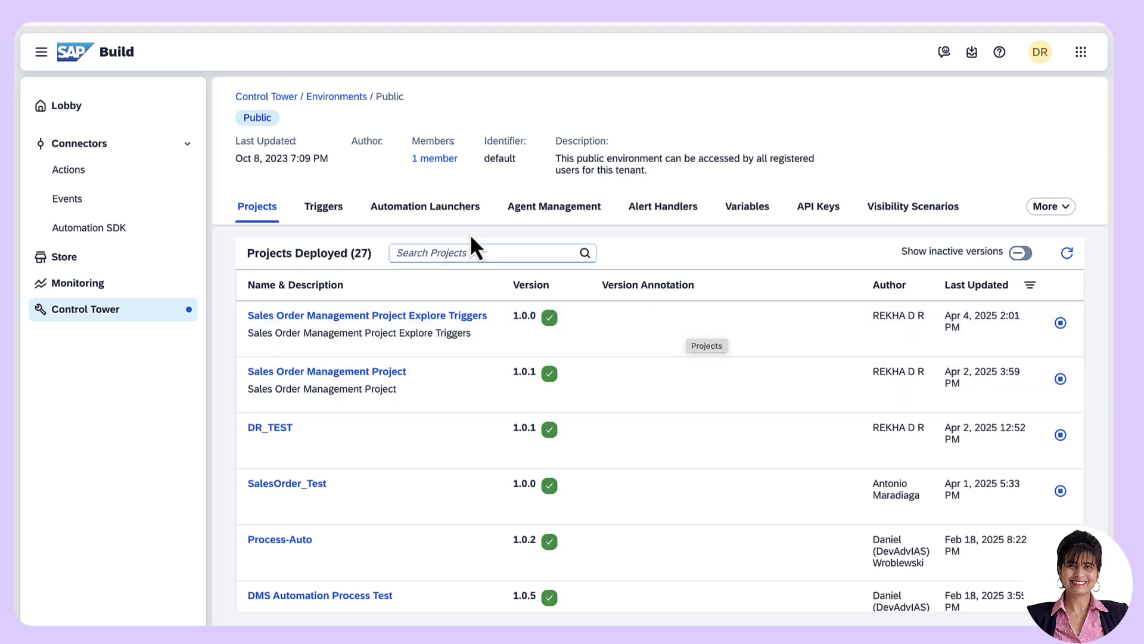
click(331, 213)
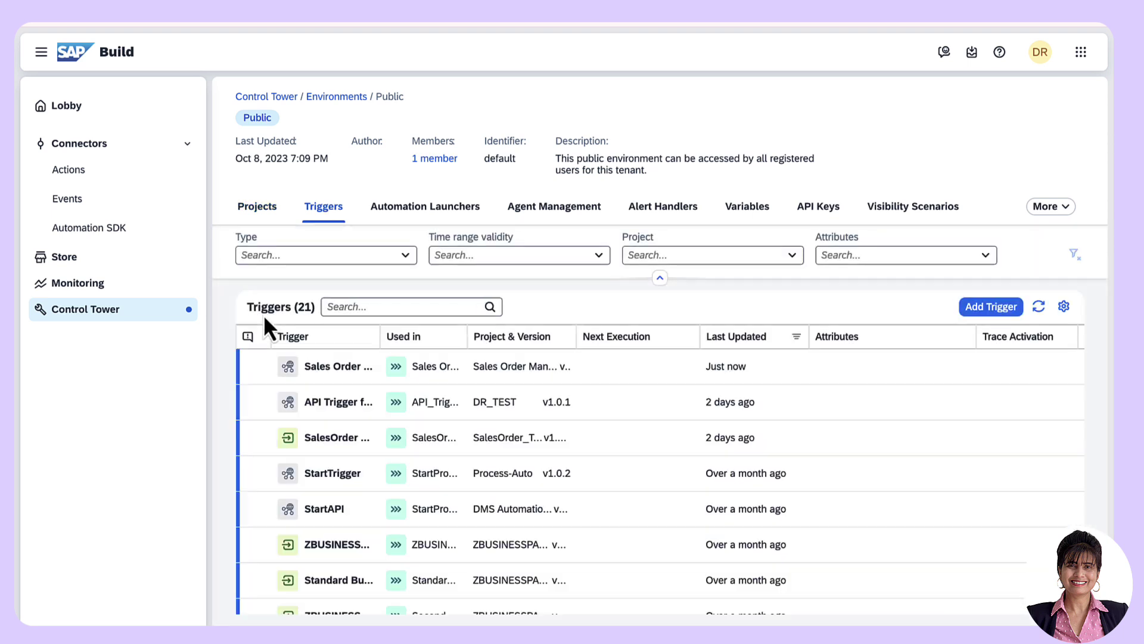
View the details of the Sales Order Process API Trigger and examine its URL and example payload
drag(379, 335, 679, 336)
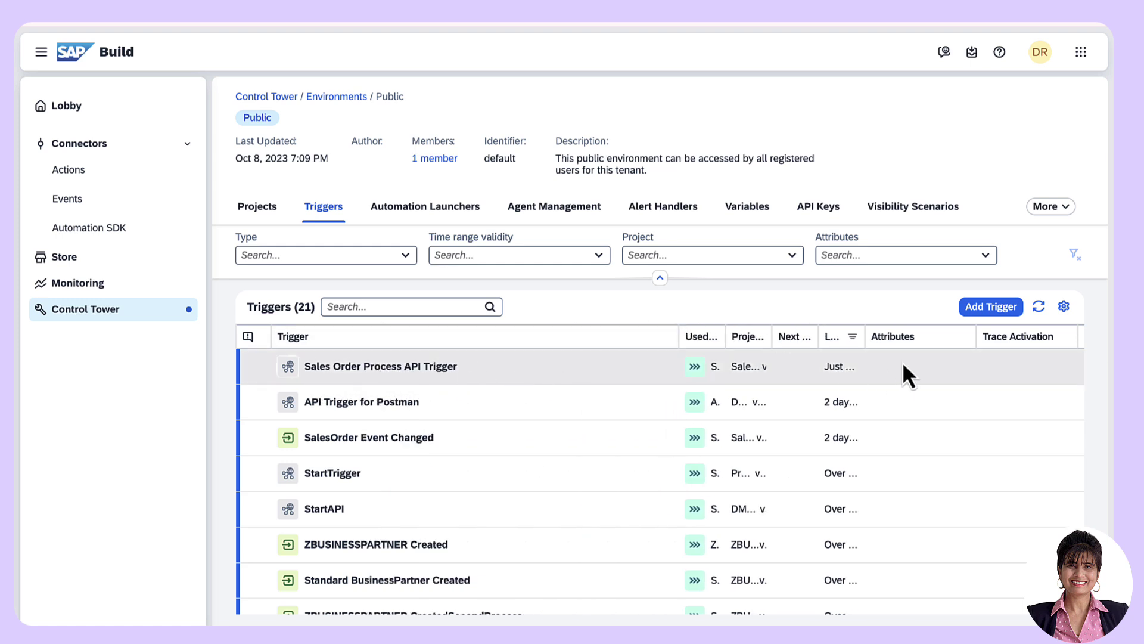
scroll(902, 361, right, 2)
click(1066, 366)
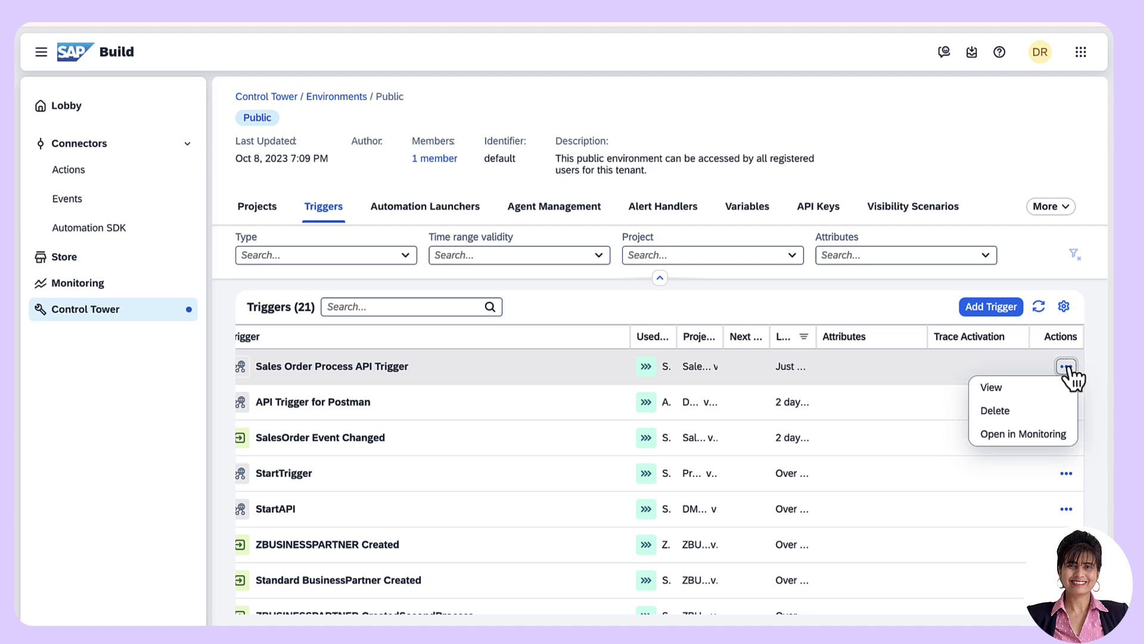
click(997, 388)
scroll(602, 429, down, 3)
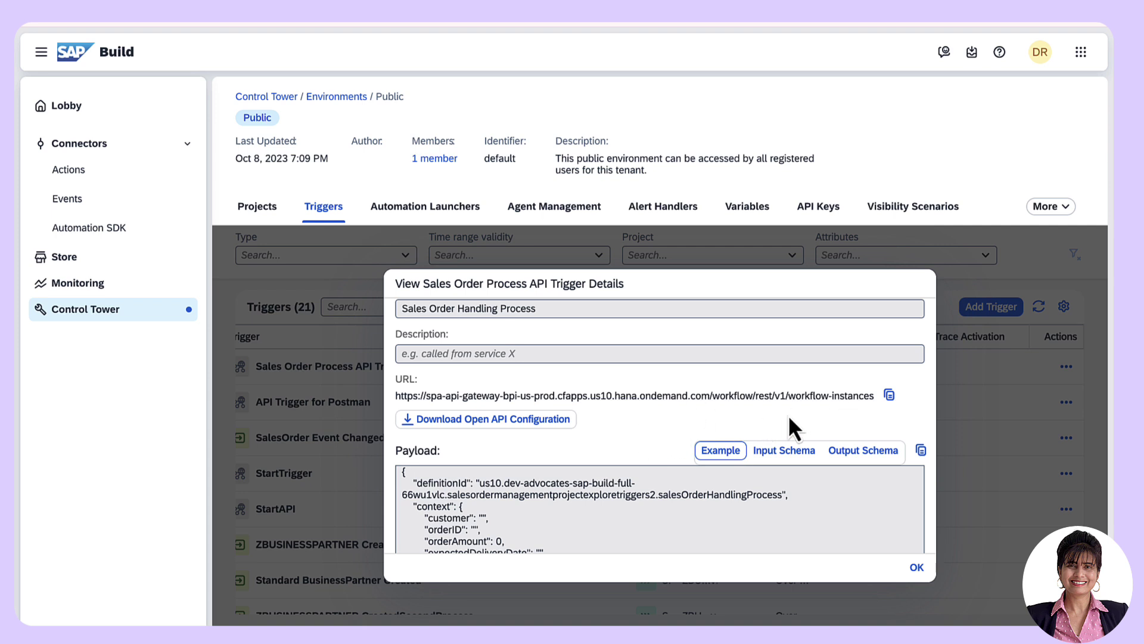
scroll(817, 411, down, 2)
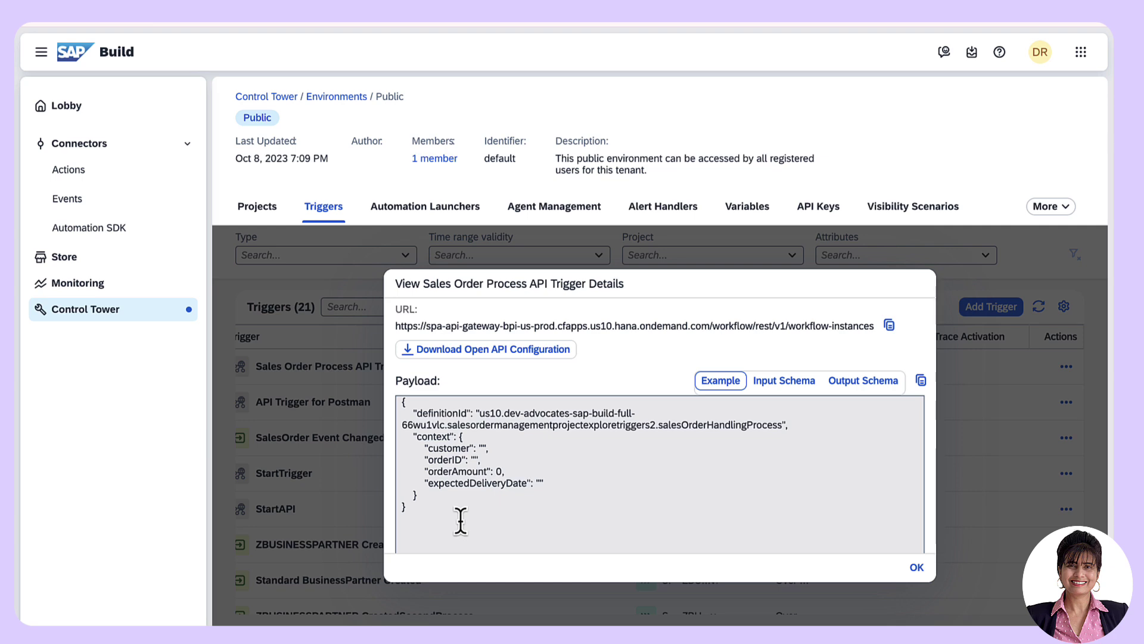
scroll(581, 504, down, 1)
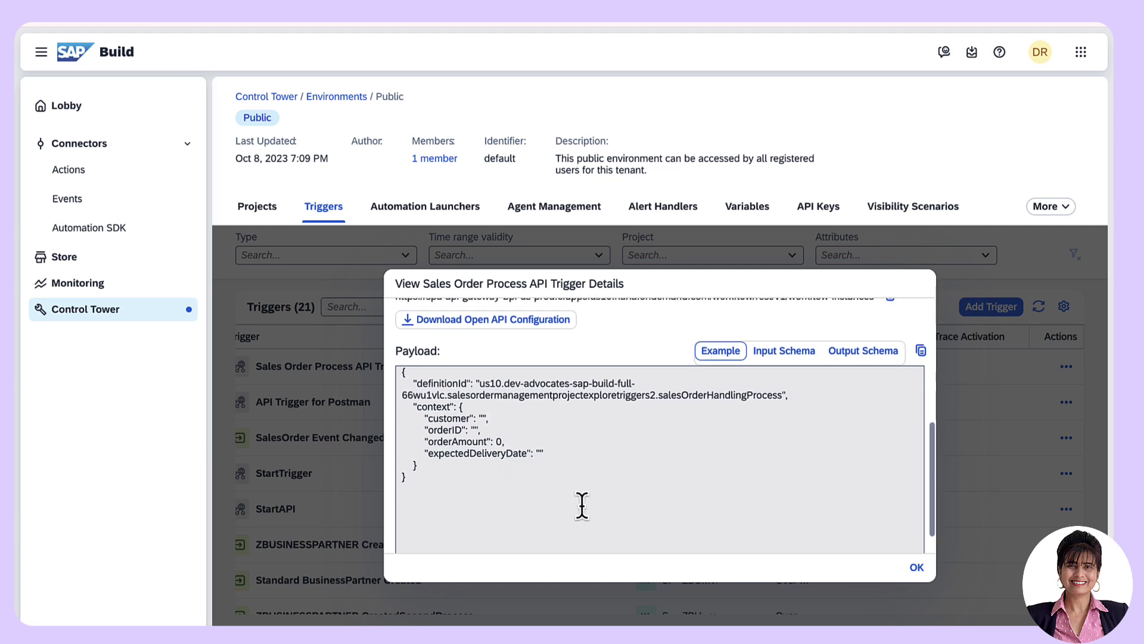
scroll(582, 503, up, 5)
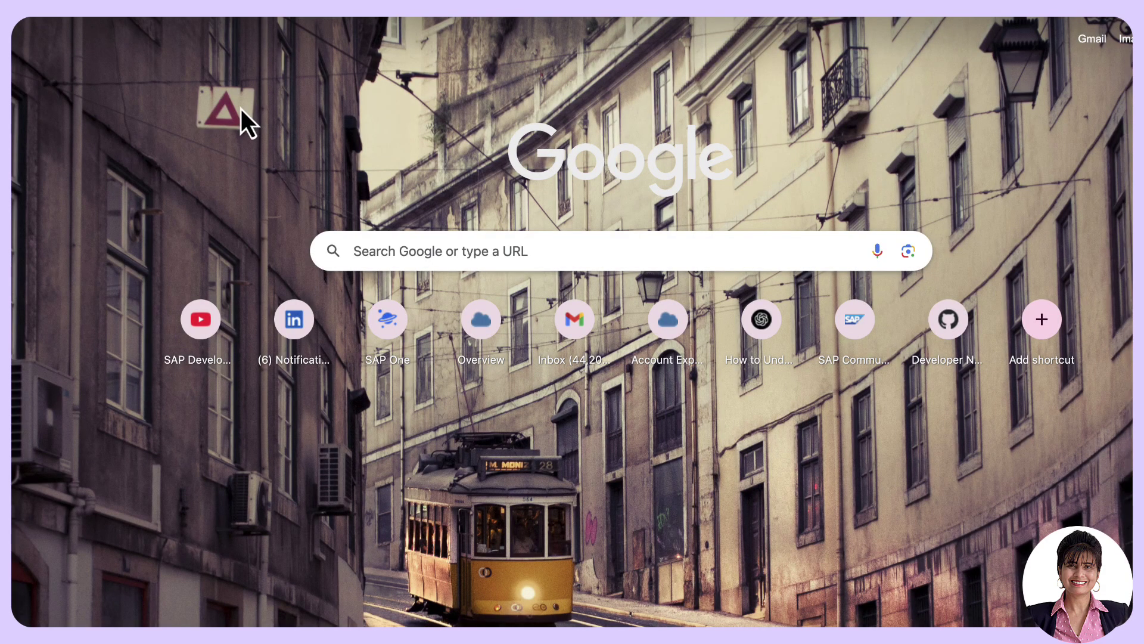
Search Google for "postman web version" and open the Postman web application
text(postman web version)
key(Return)
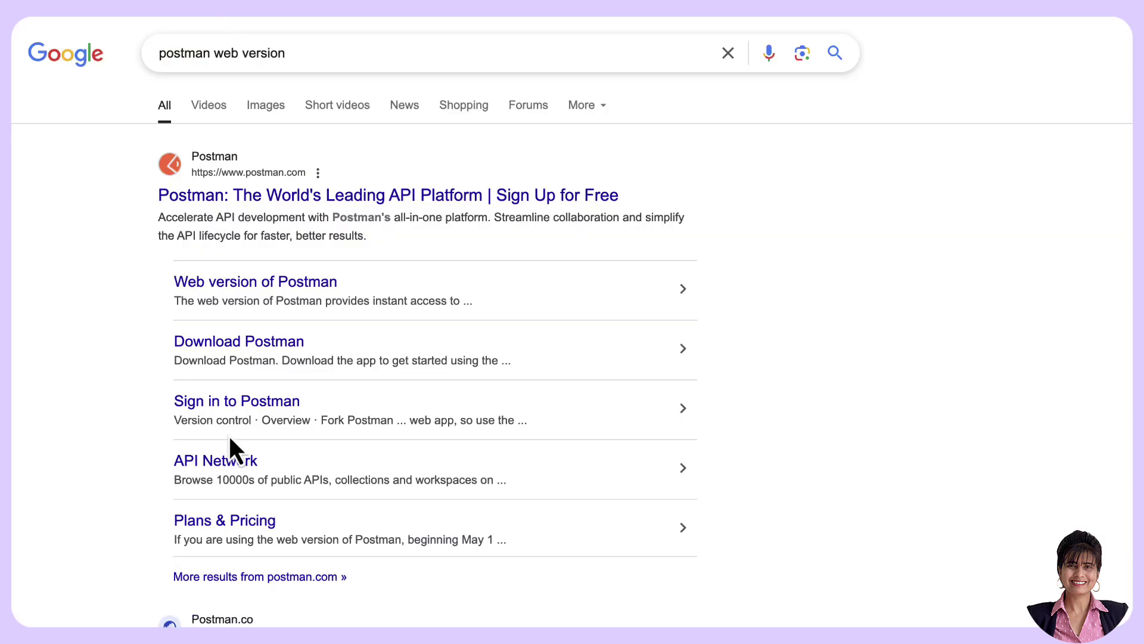
scroll(60, 560, down, 1)
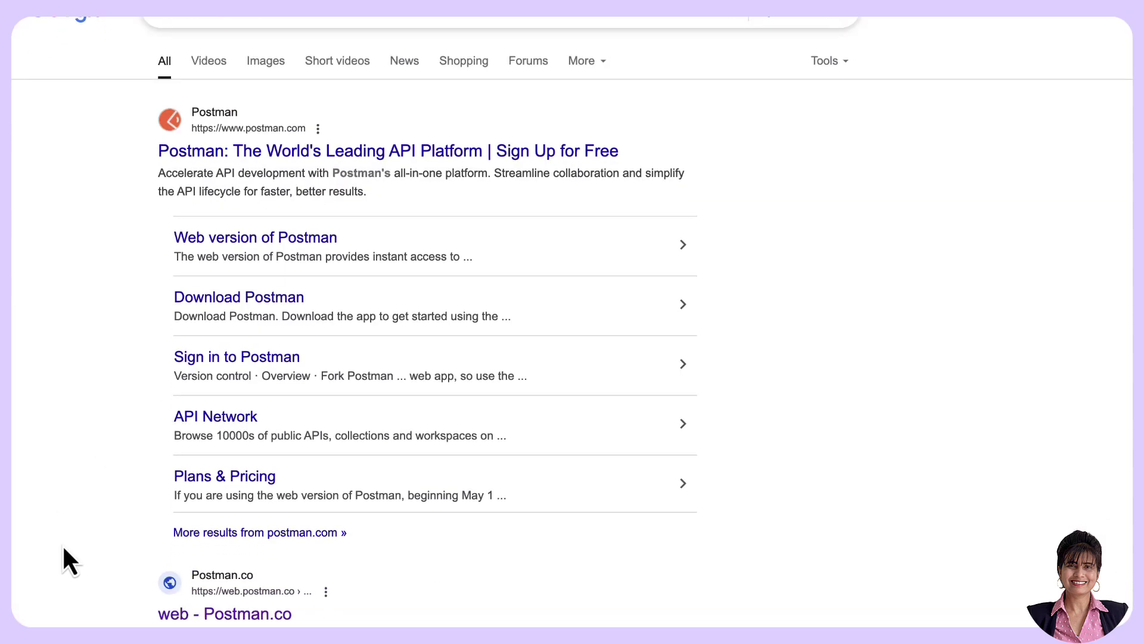
click(258, 612)
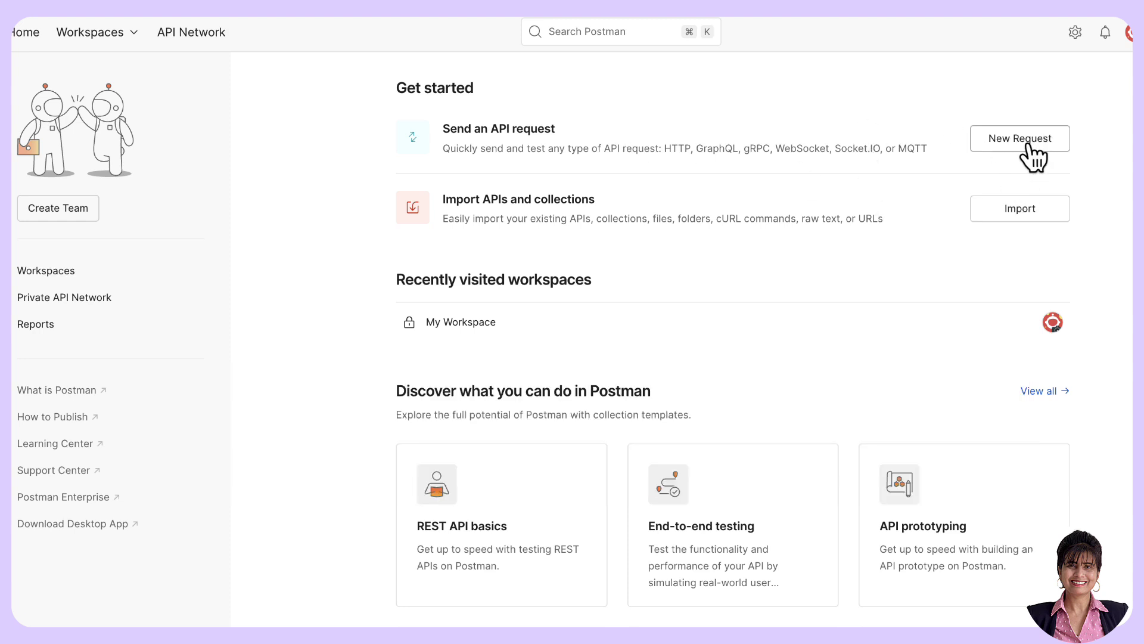
click(1020, 145)
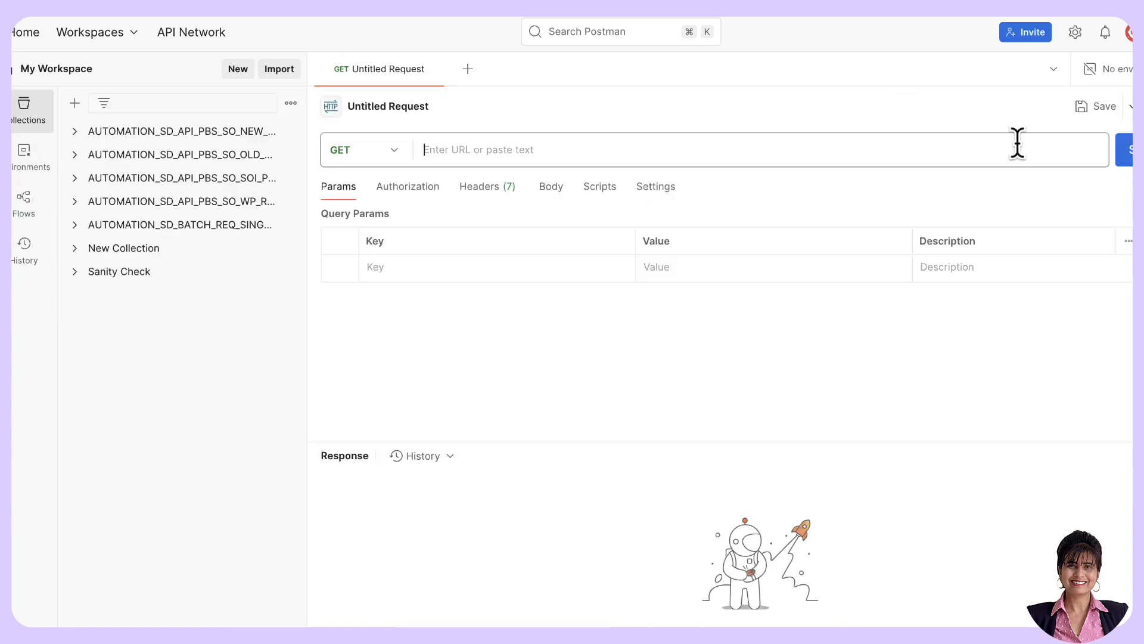
click(395, 154)
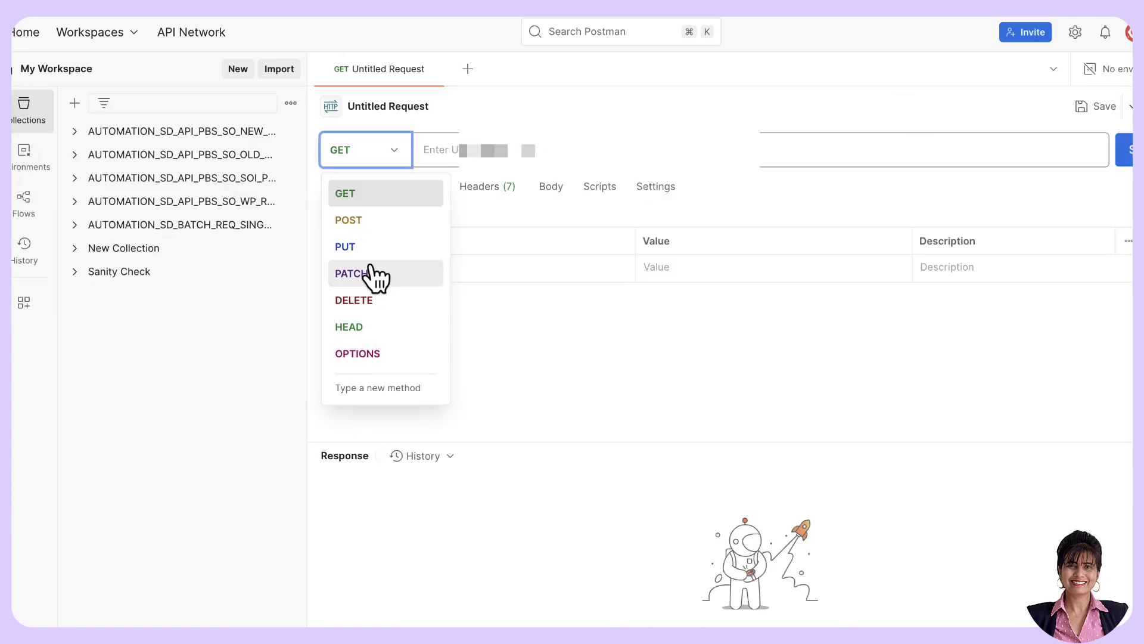
click(356, 227)
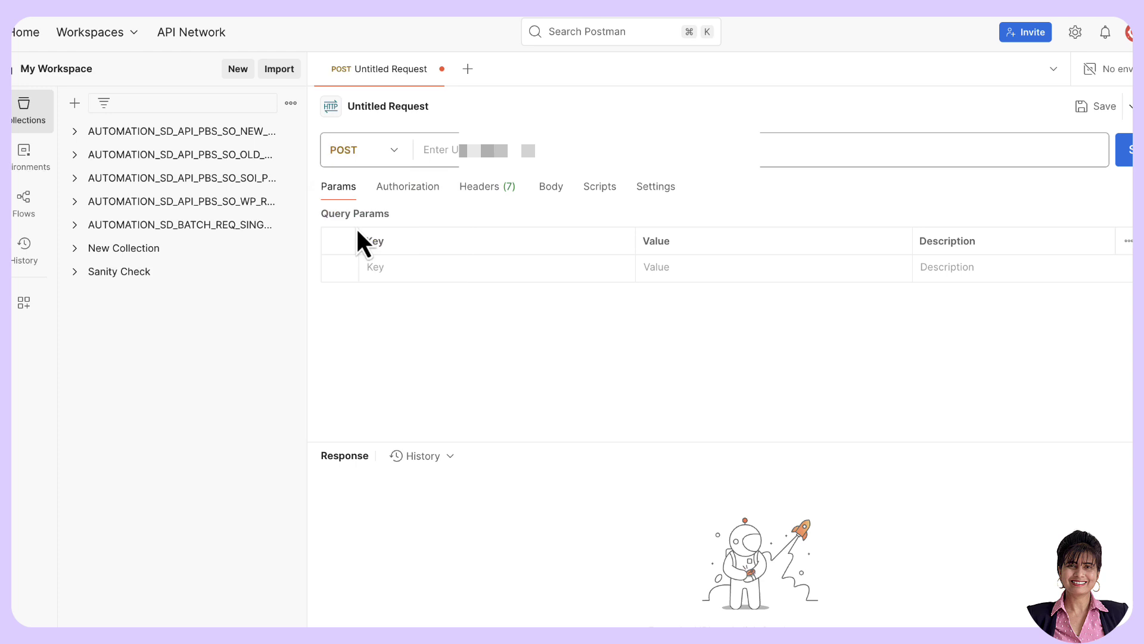
click(456, 150)
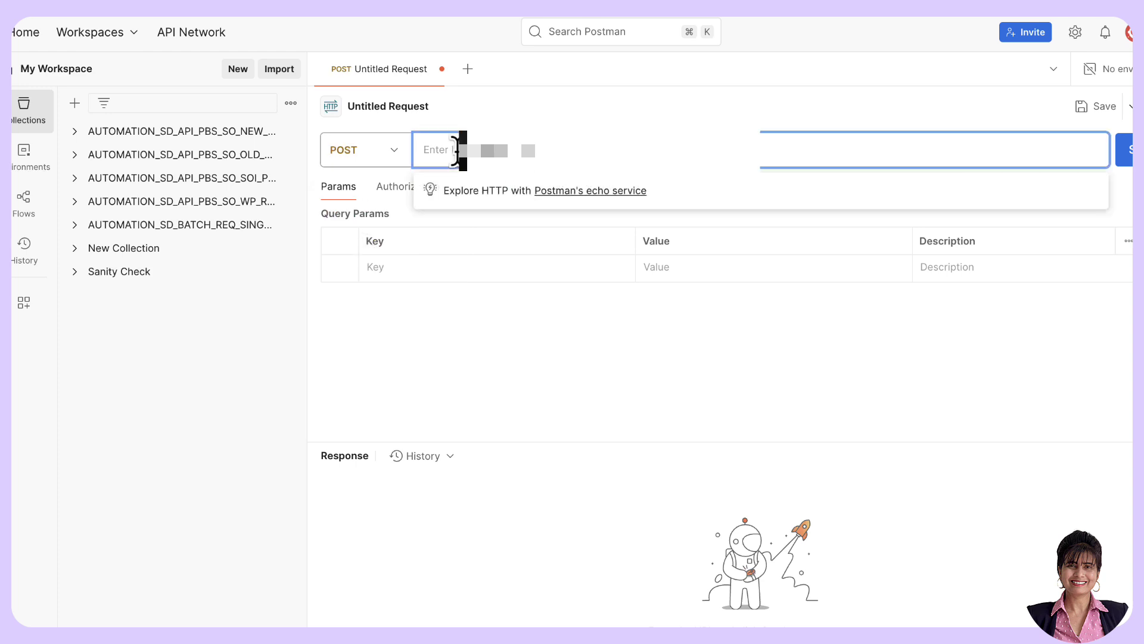
text(https://spa-api-gateway-bpi-us-prod.cfapps.us10.hana.ondemand.com/workflow/rest/v1/workflow-instances)
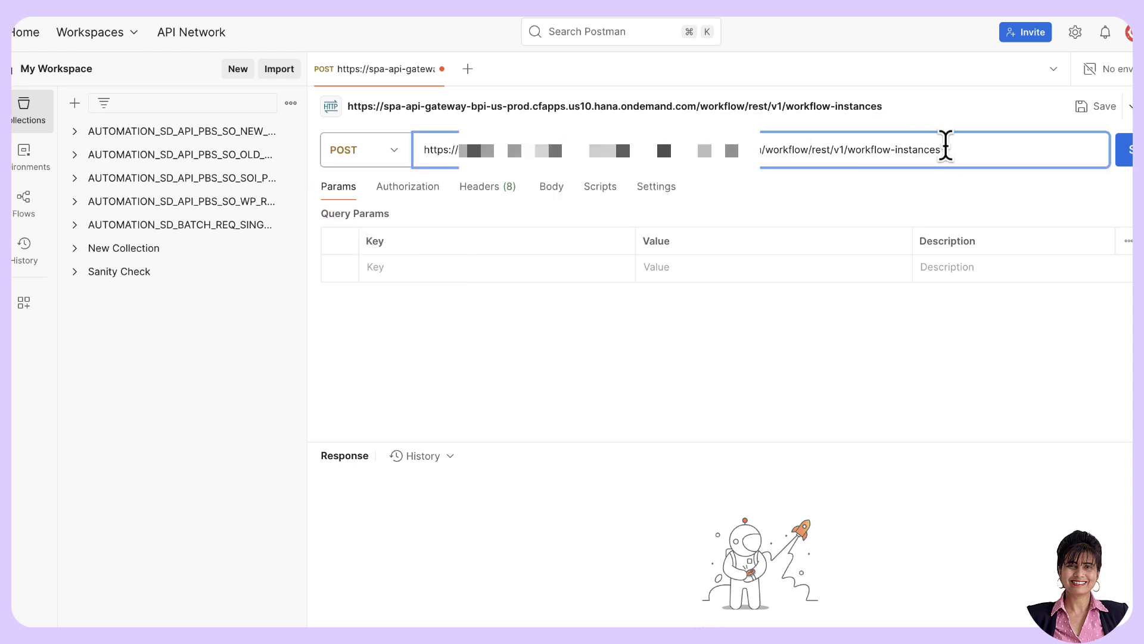
Set the request's authorization type to OAuth 2.0
click(417, 188)
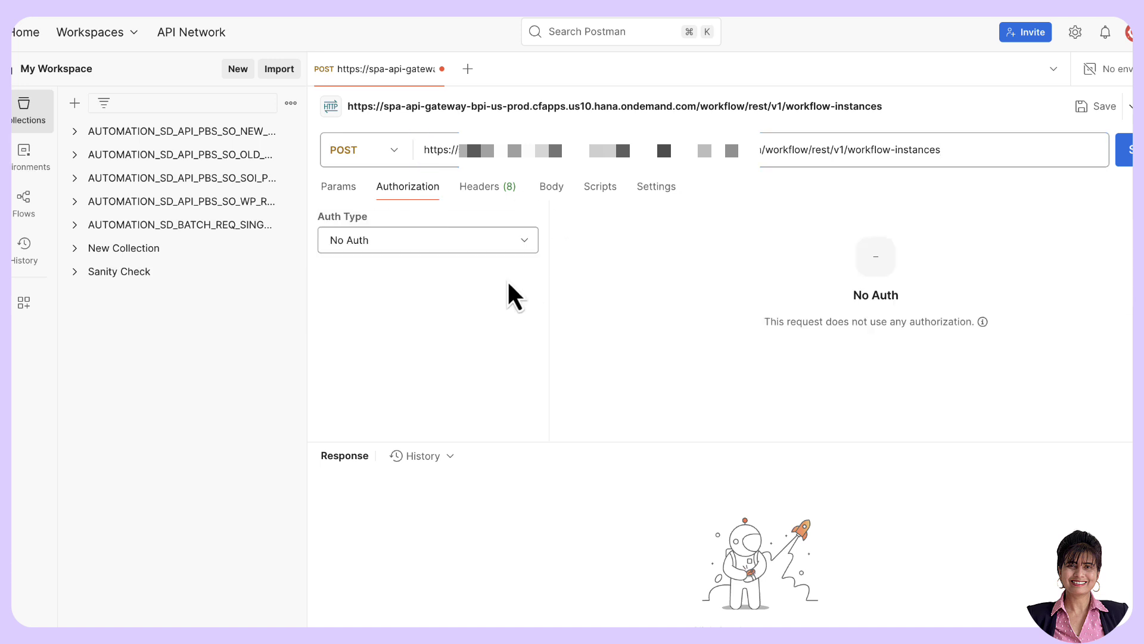
click(535, 250)
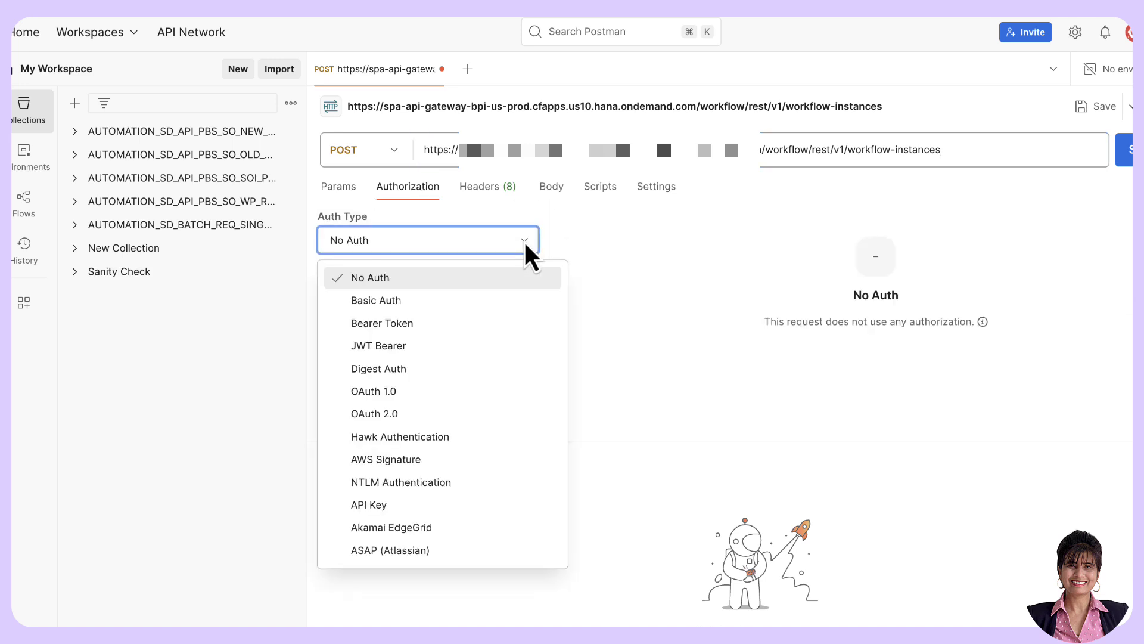
click(425, 416)
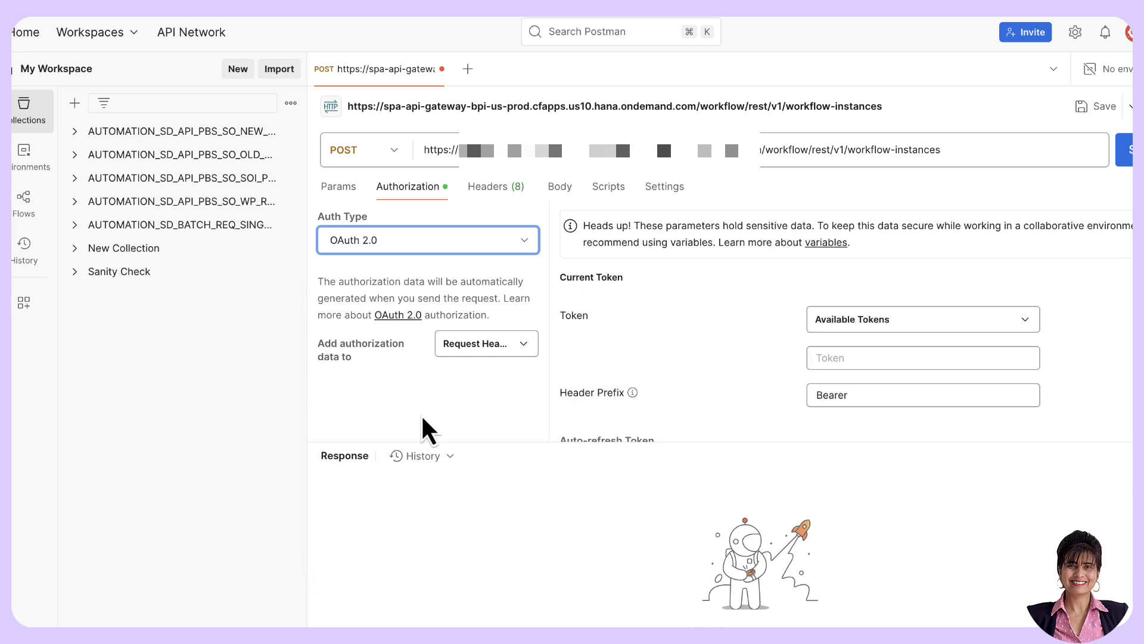
Configure the new token with the name DR-Token and the Client Credentials grant type
scroll(695, 352, down, 3)
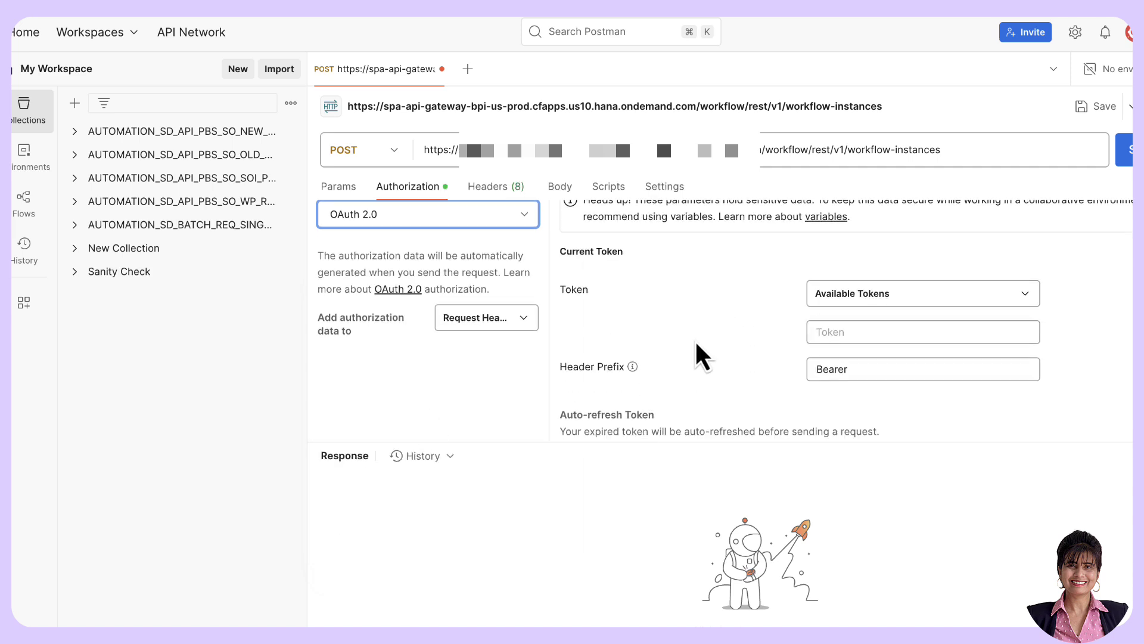
scroll(701, 354, down, 5)
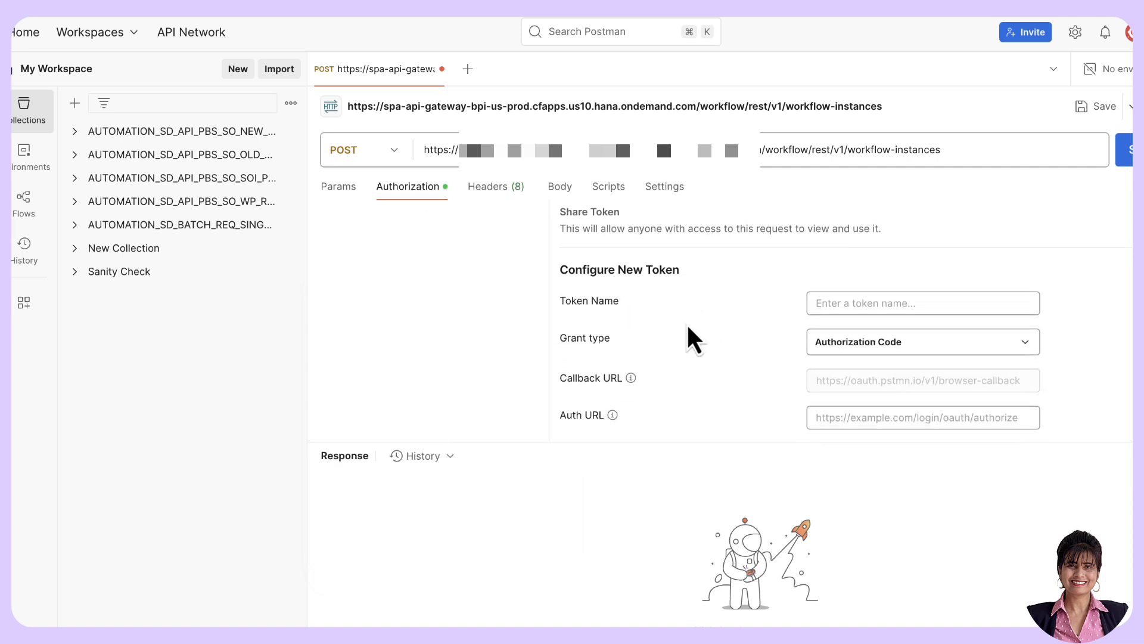
scroll(691, 340, down, 1)
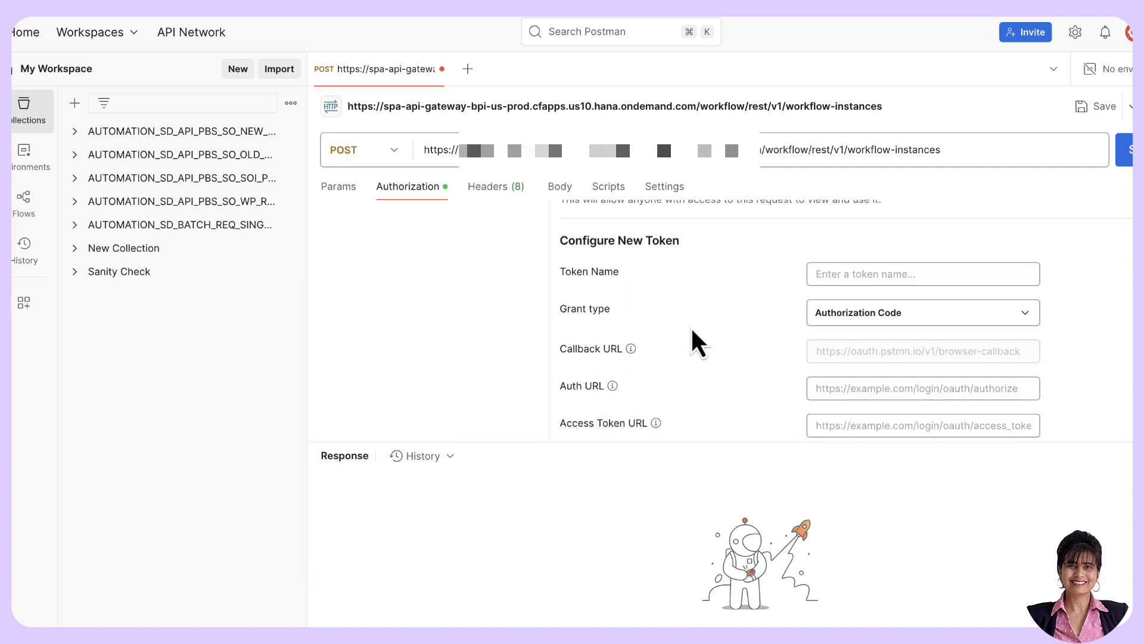
click(817, 276)
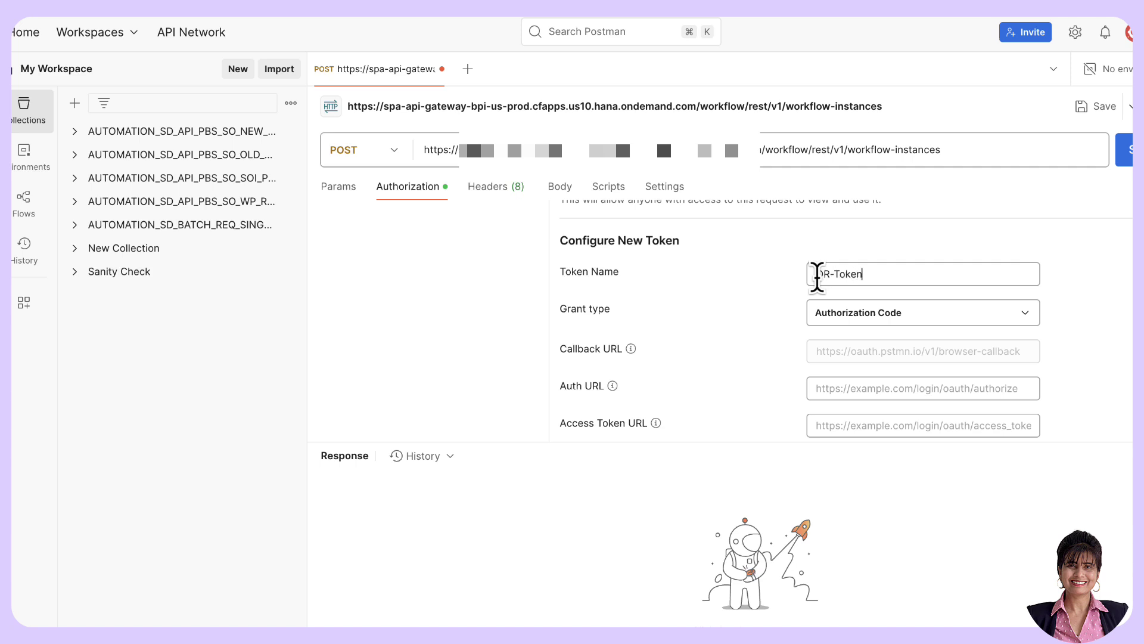
text(DR-Token)
click(1026, 313)
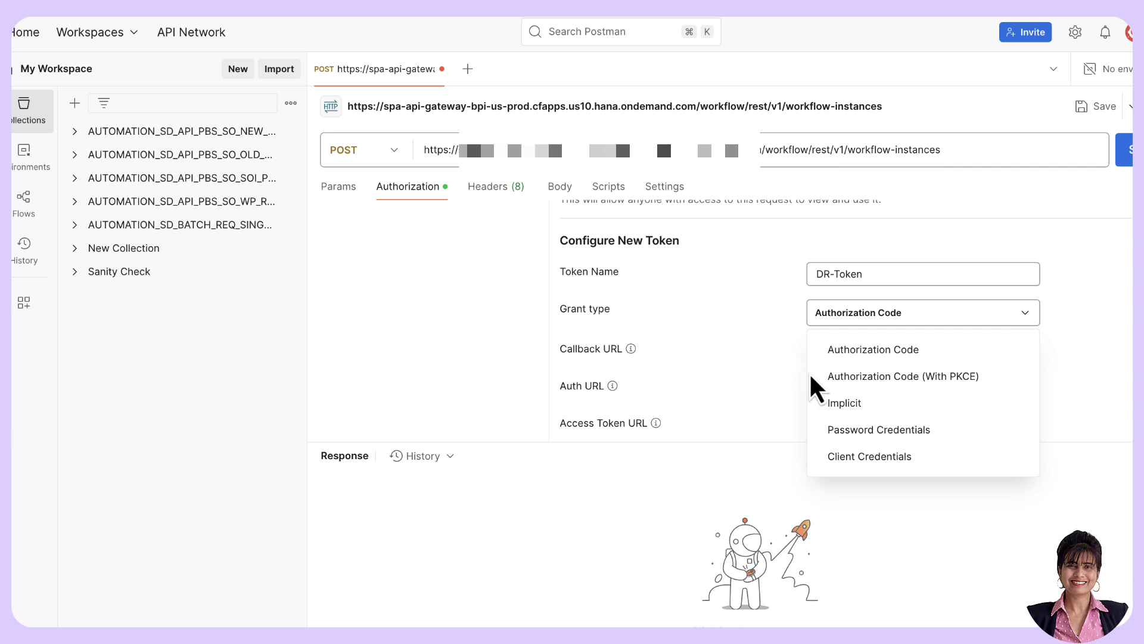
click(892, 458)
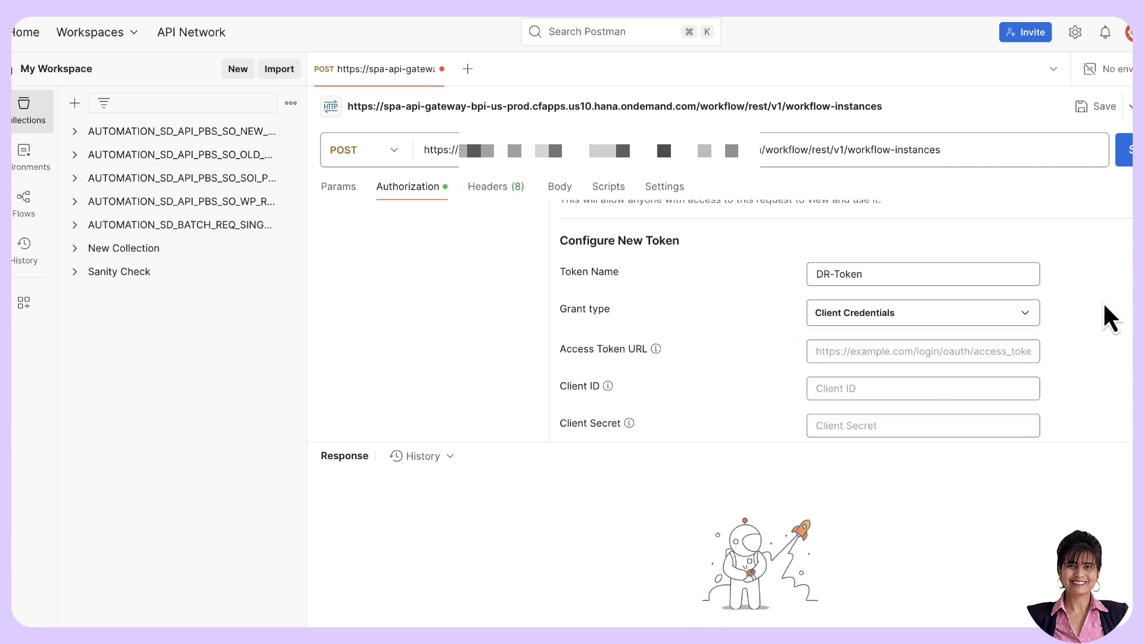
scroll(1109, 316, down, 2)
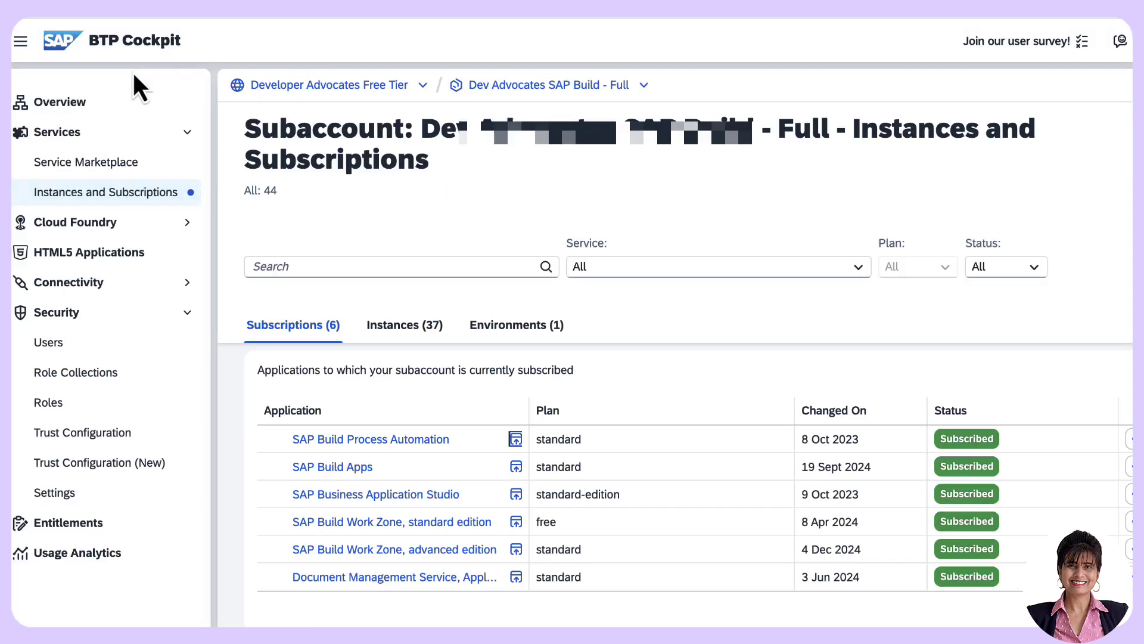
Switch to the BTP Cockpit and open the key credentials of the sap_process_automation service instance
click(147, 194)
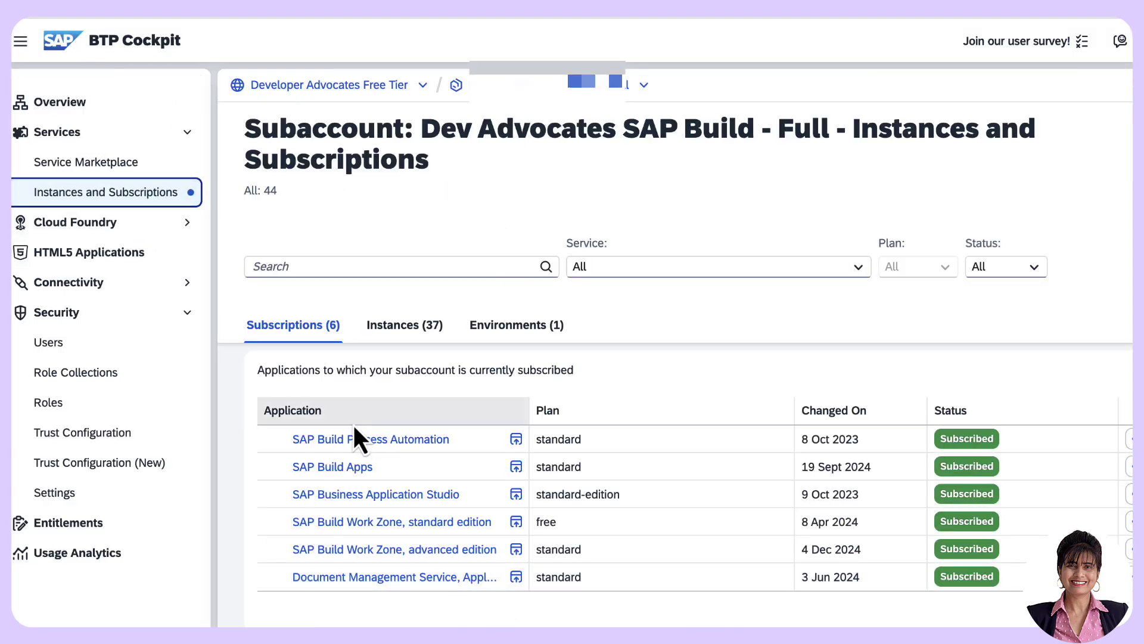
scroll(382, 417, down, 10)
scroll(577, 507, up, 2)
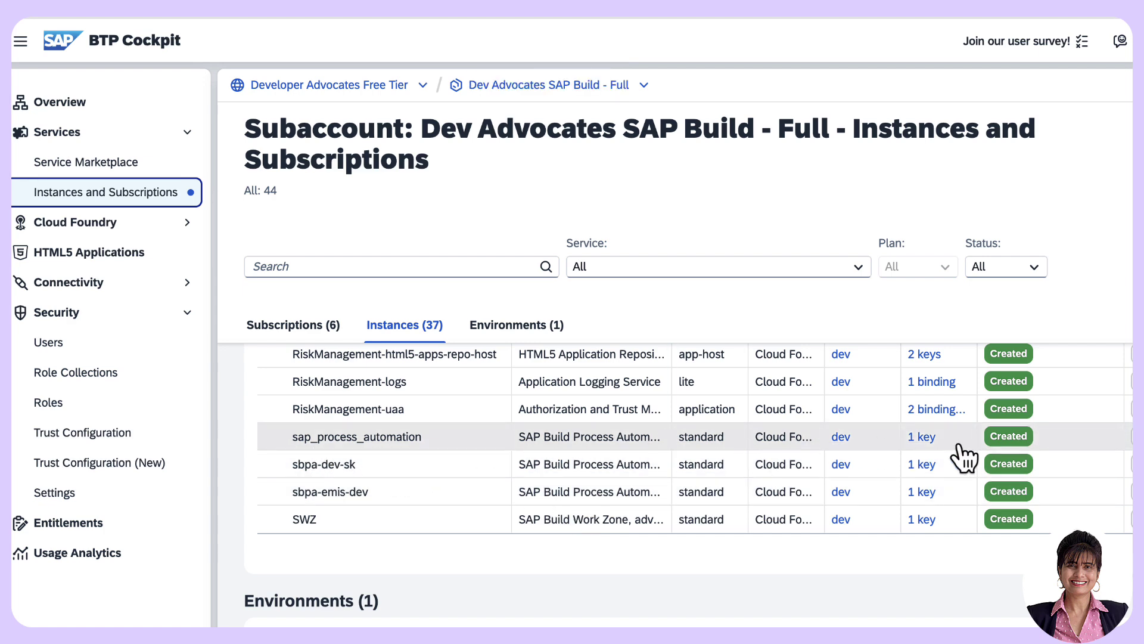
click(922, 439)
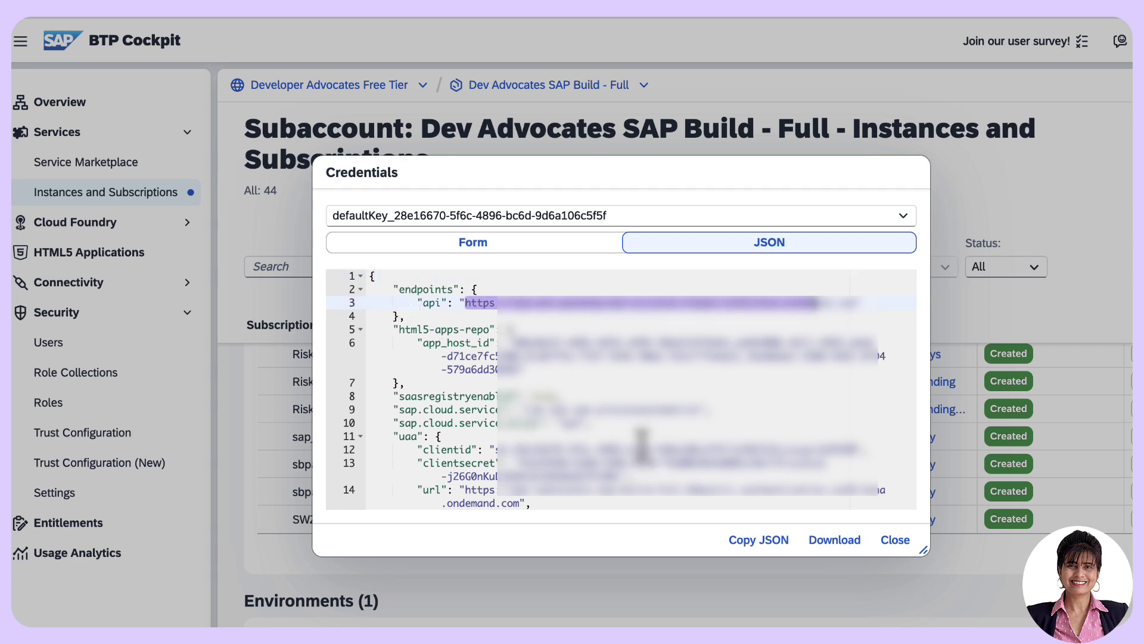
Copy the uaa url from the key credentials into Postman's Access Token URL and append /oauth/token
click(615, 394)
scroll(708, 399, down, 5)
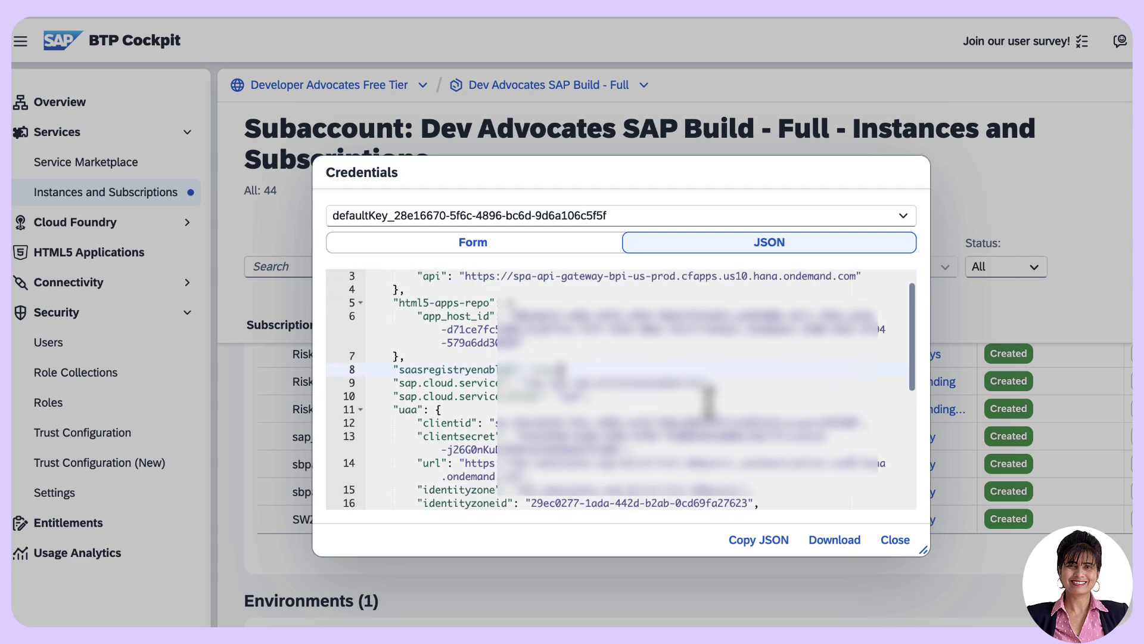
scroll(708, 399, down, 1)
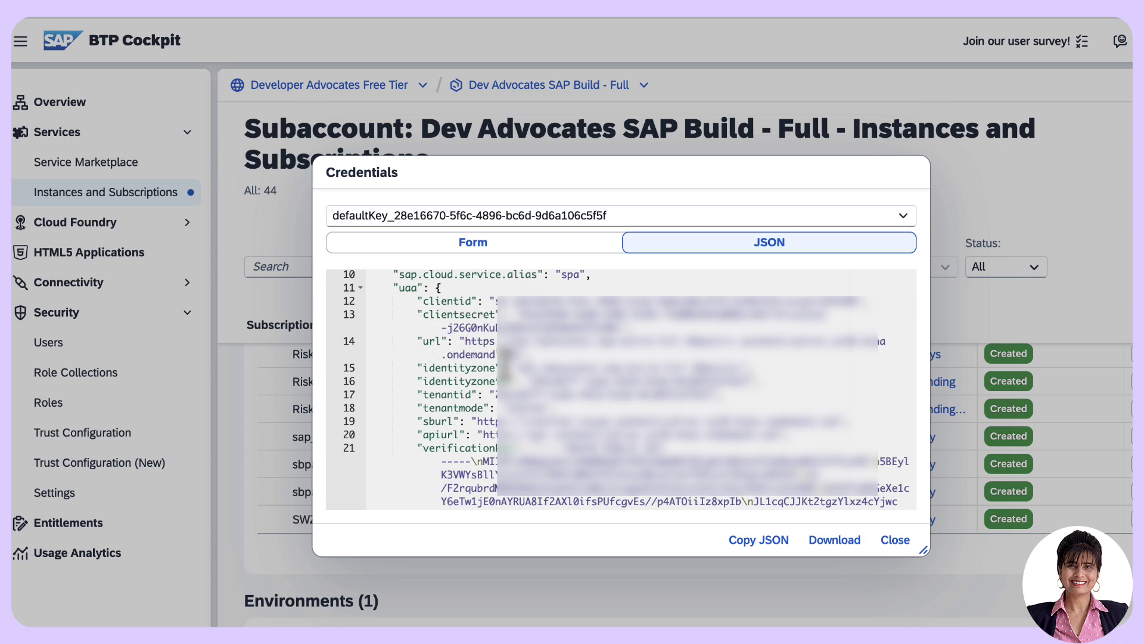
drag(519, 354, 463, 343)
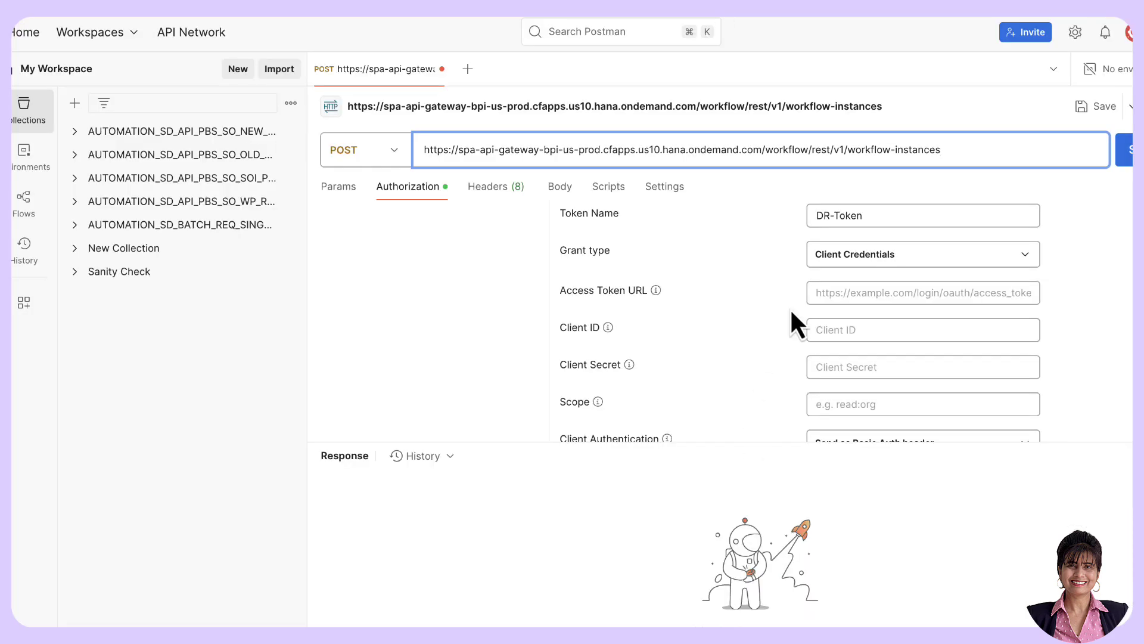
click(831, 298)
key(super+v)
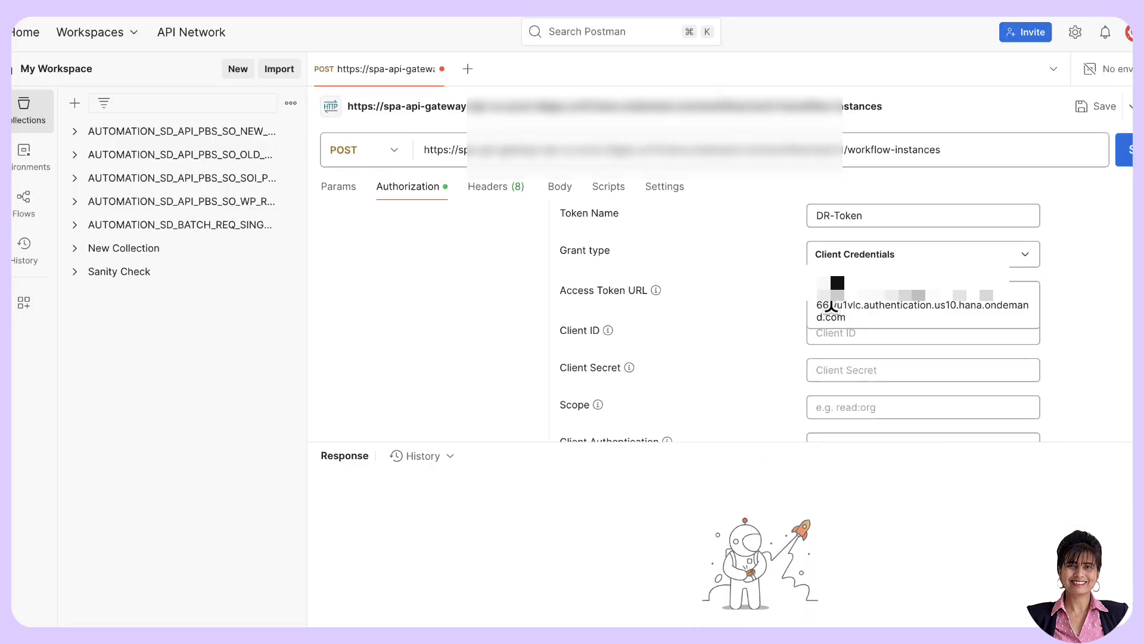
text(/oauth/token)
drag(908, 317, 833, 316)
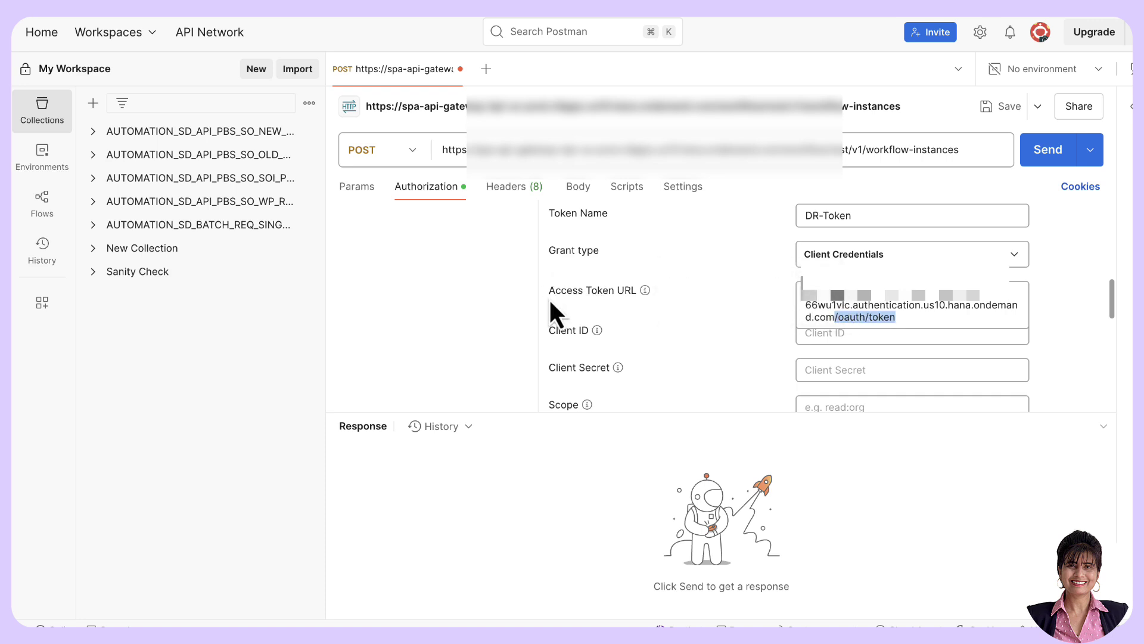
Copy the clientid from the BTP Cockpit key credentials into the Client ID of the Postman token configuration
click(846, 341)
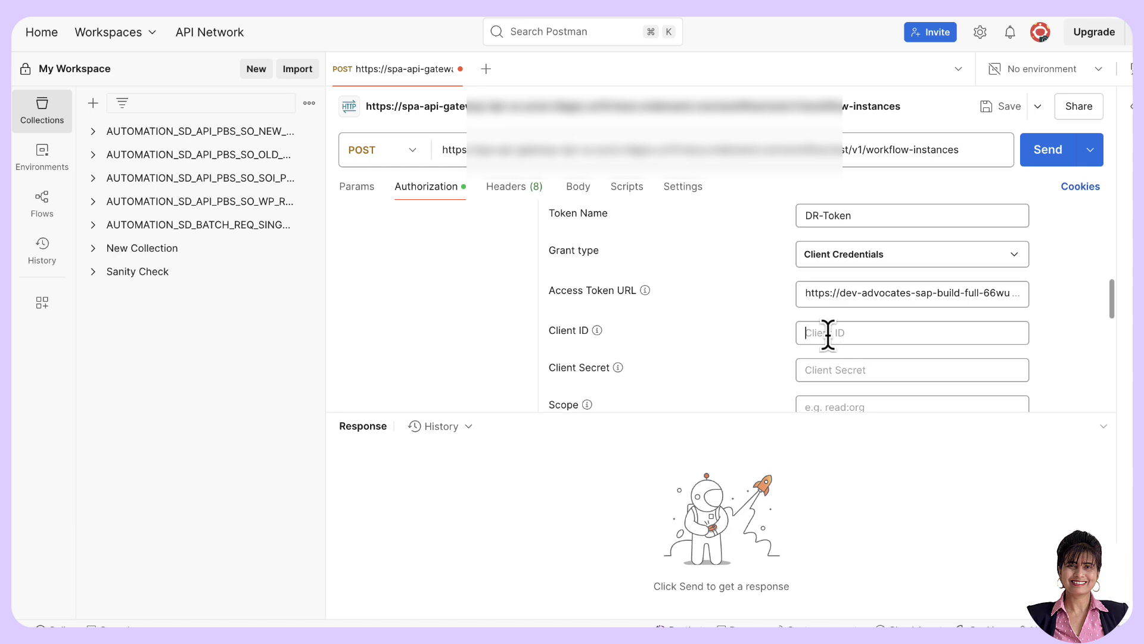
key(super+Tab)
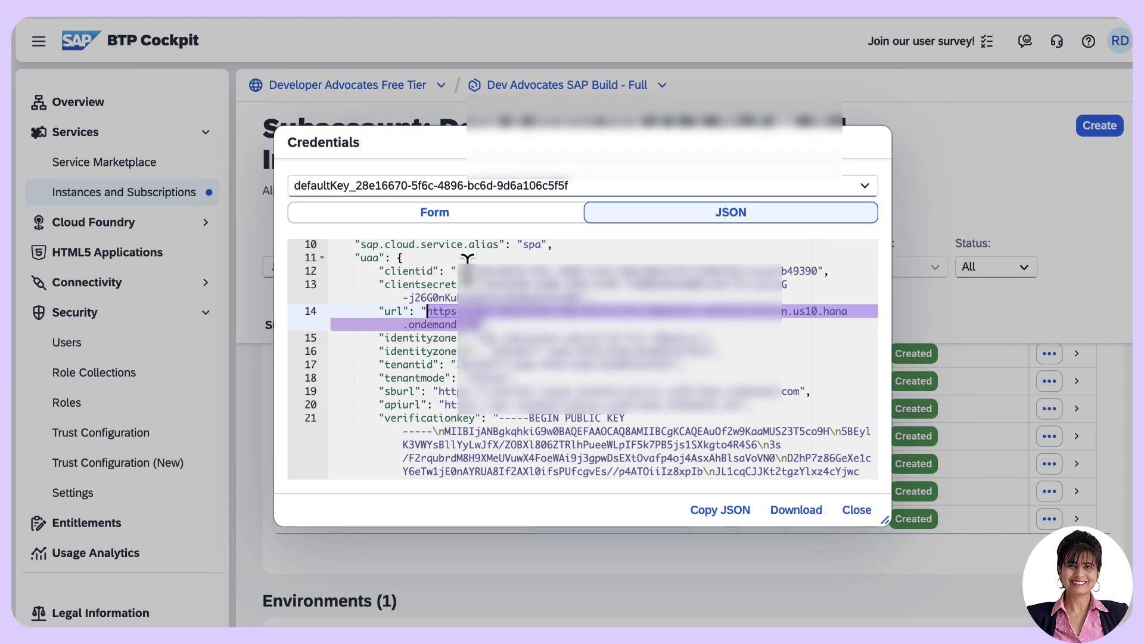
drag(457, 271, 819, 271)
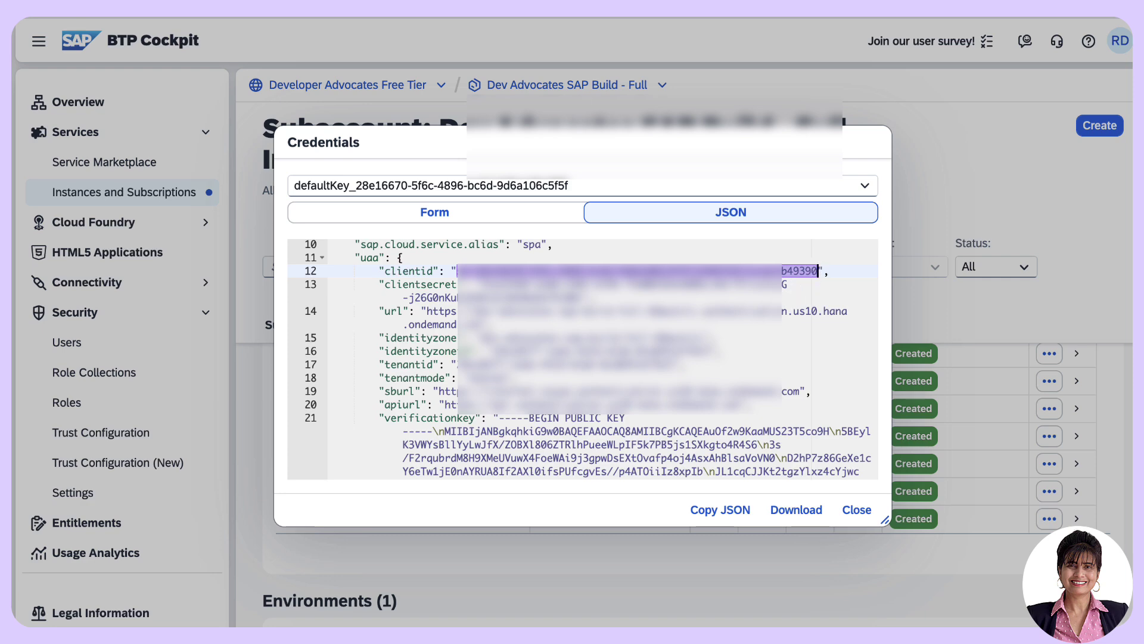
key(super+Tab)
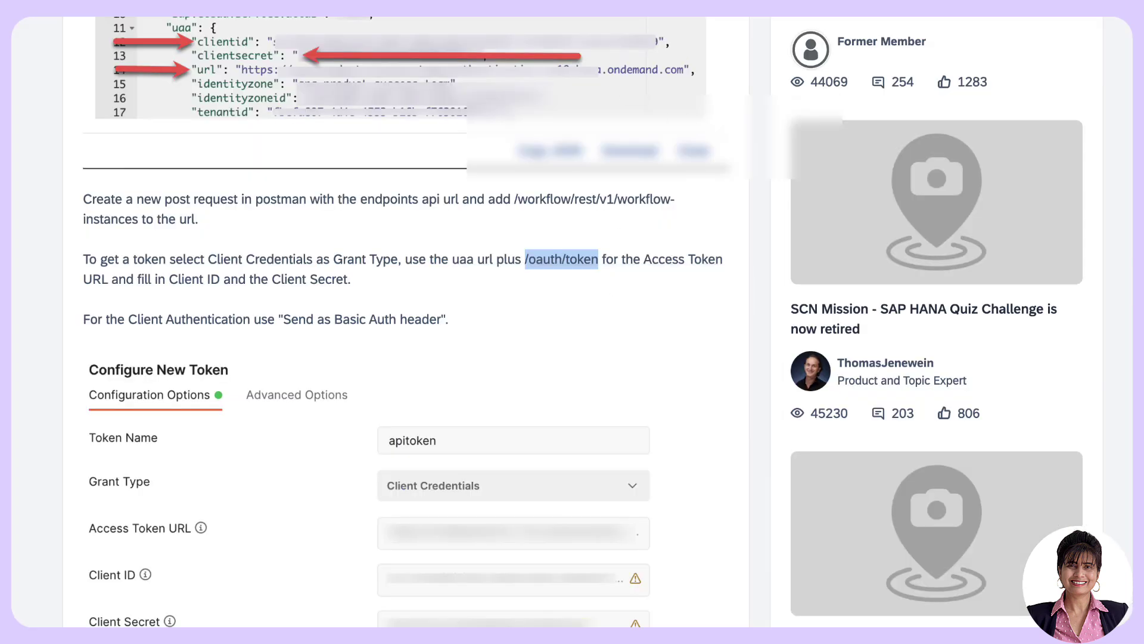
key(super+Tab)
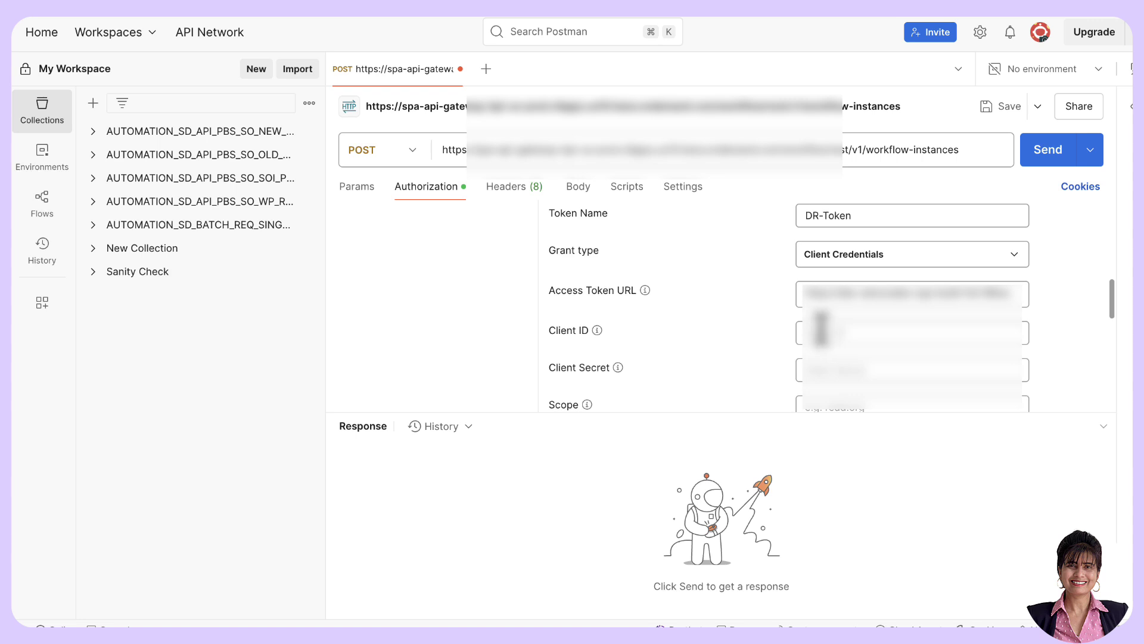
click(831, 341)
key(super+v)
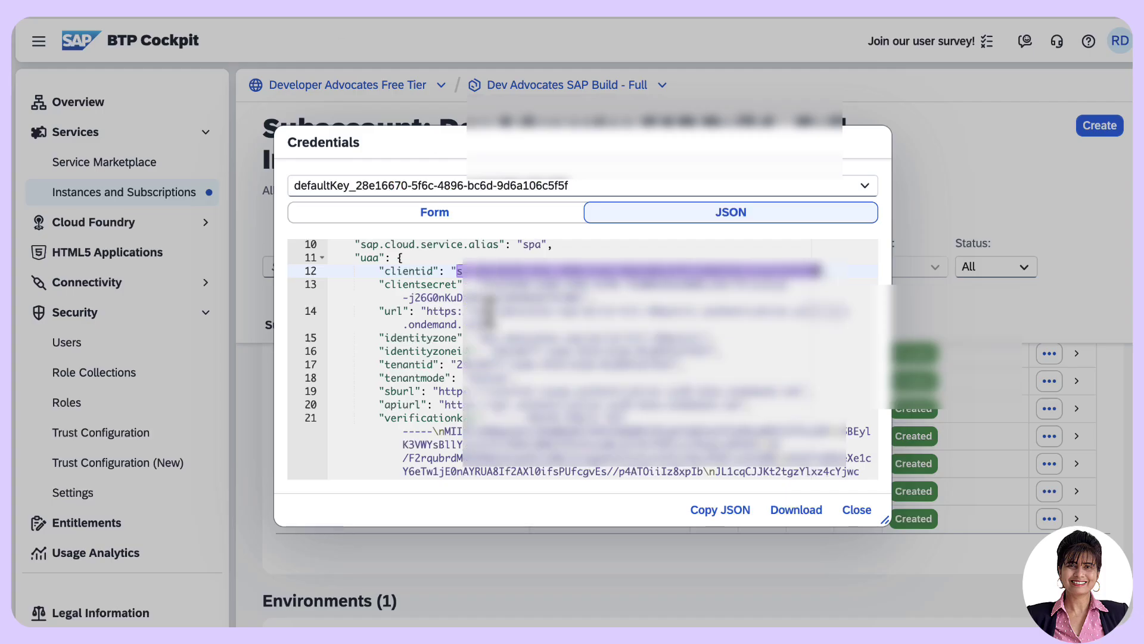
Copy the clientsecret from the key credentials into the Client Secret of the Postman token configuration
double_click(482, 284)
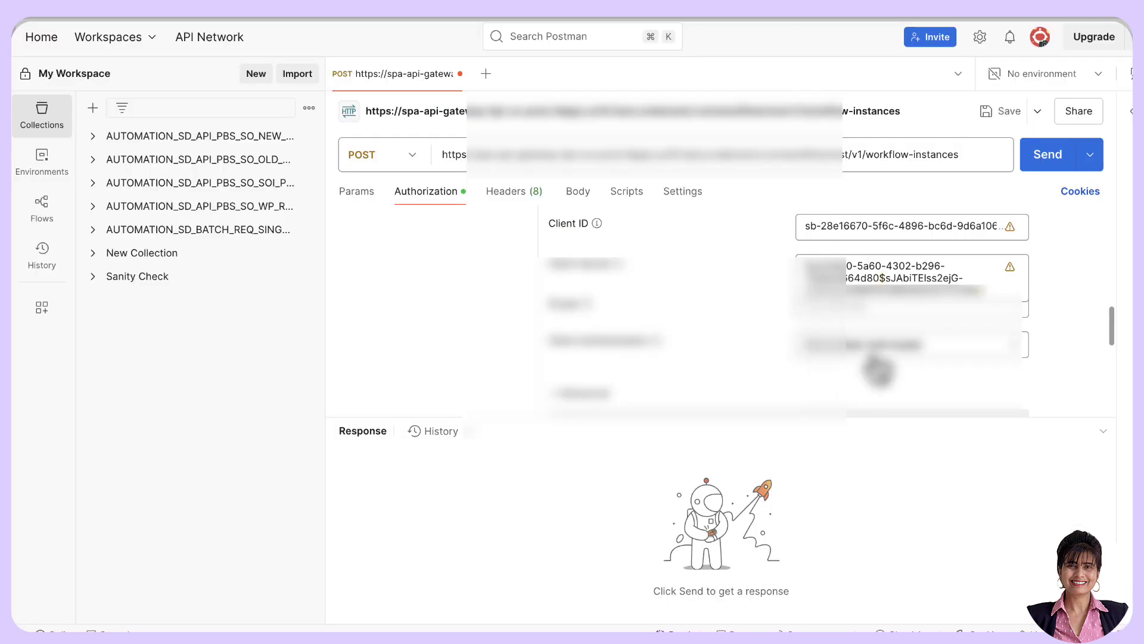
scroll(1057, 346, down, 1)
scroll(1057, 346, up, 1)
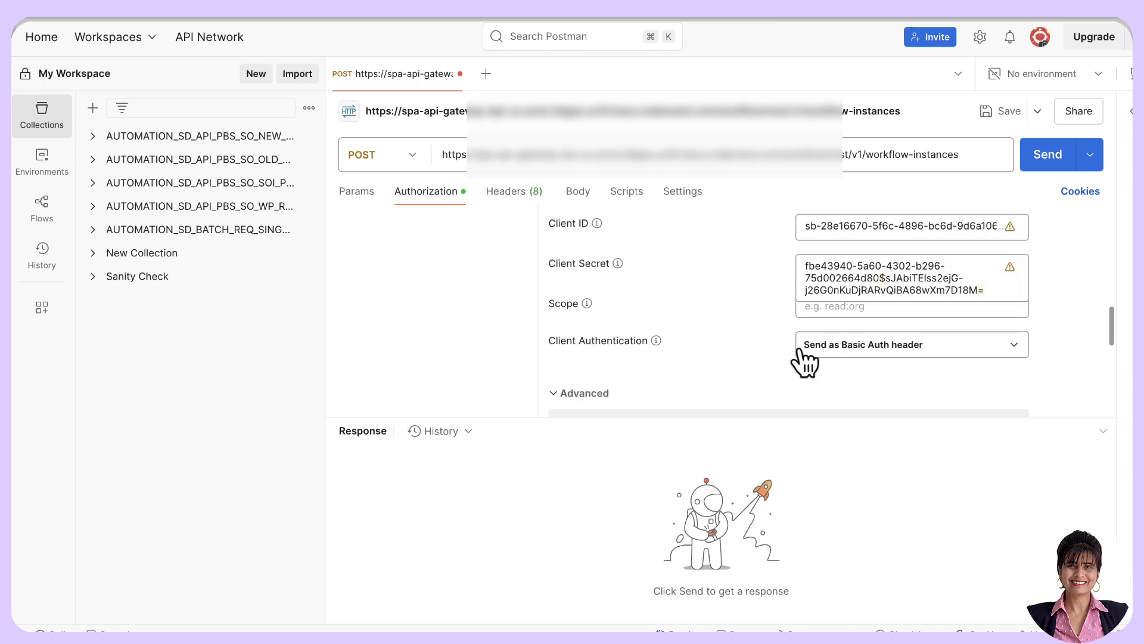
Request a new access token with the DR-Token configuration and use it for the request
scroll(1060, 350, down, 5)
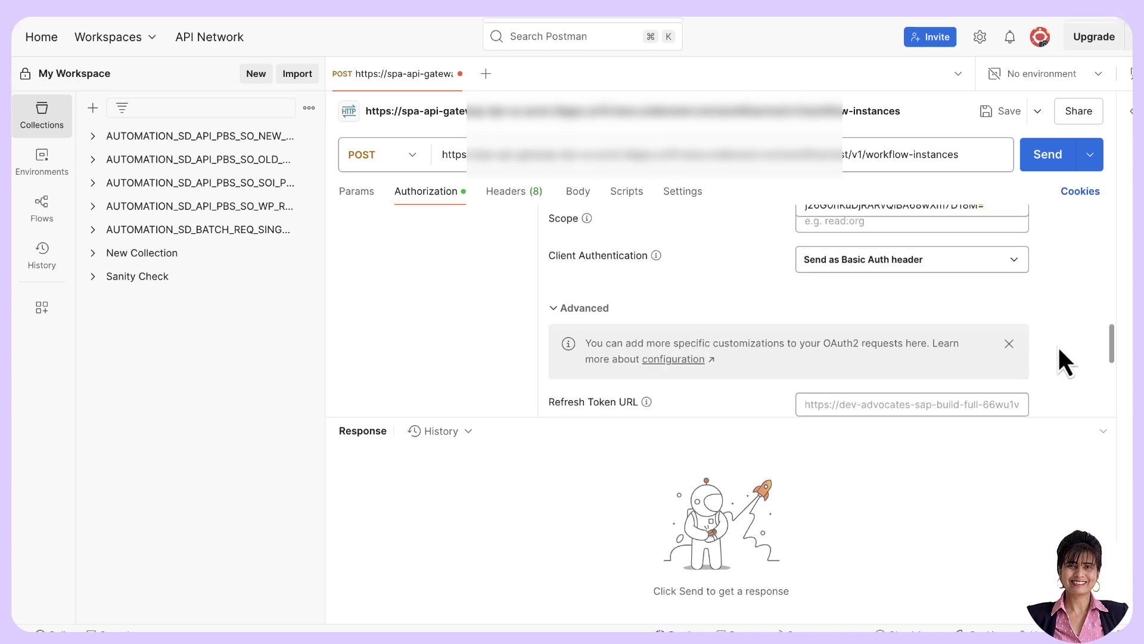
scroll(1059, 350, down, 2)
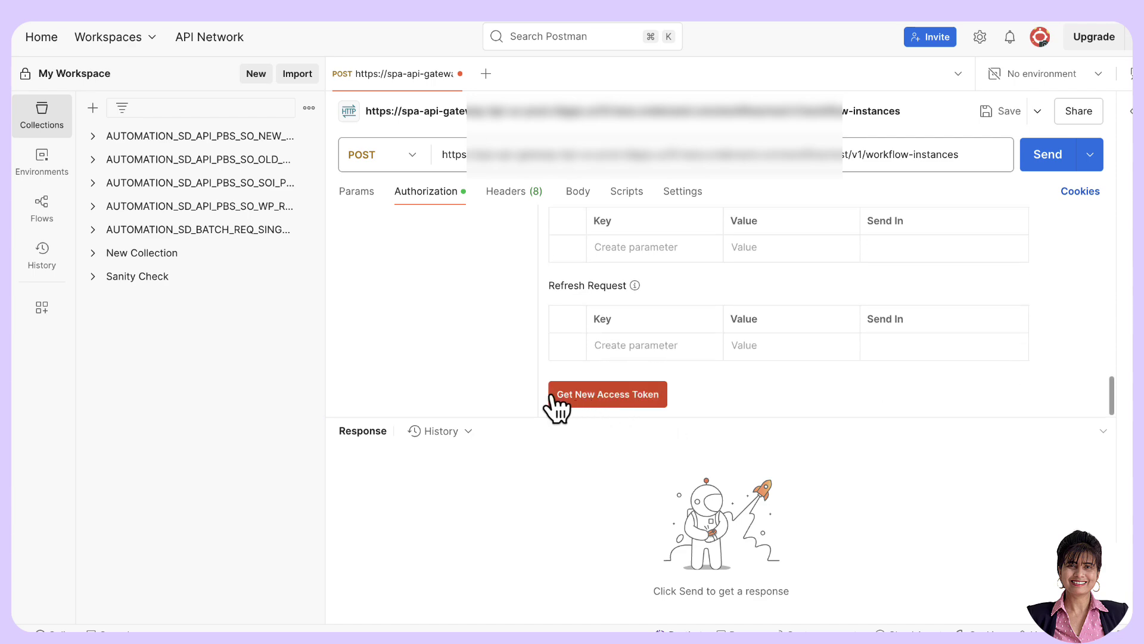
click(621, 397)
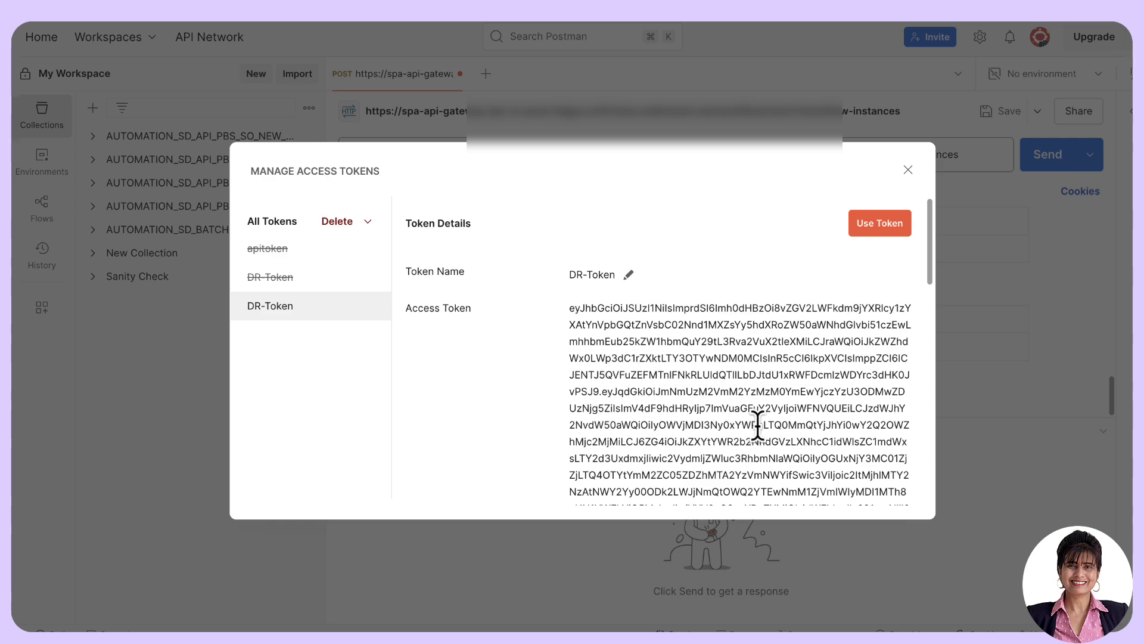
click(880, 223)
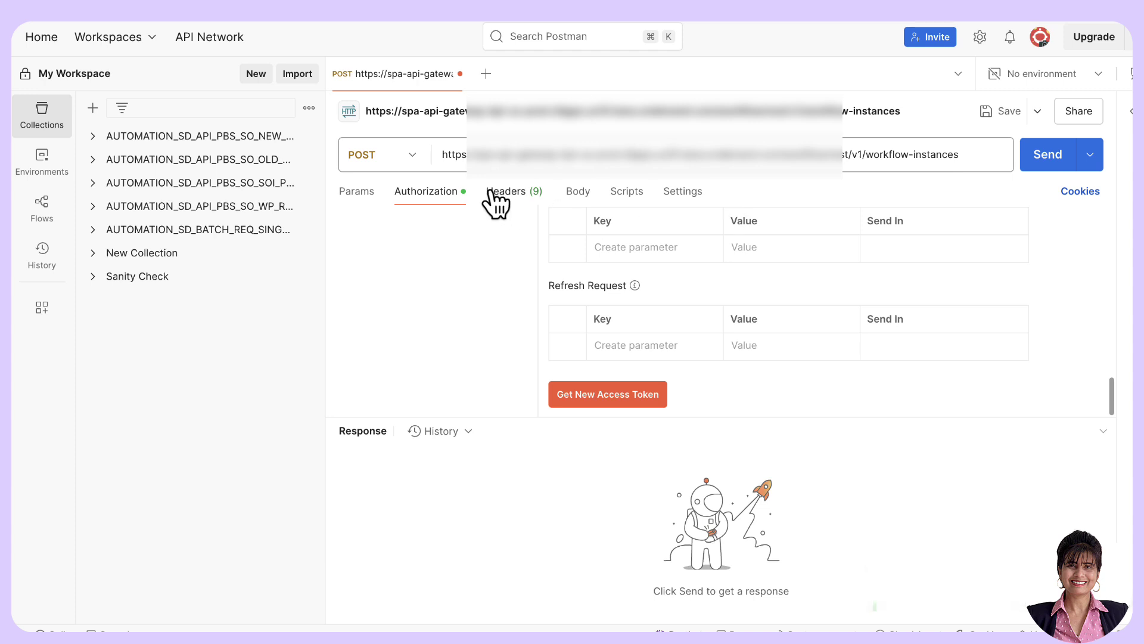
Set the request body to raw JSON and paste in the example payload copied from SAP Build's Sales Order Process API Trigger details
click(578, 192)
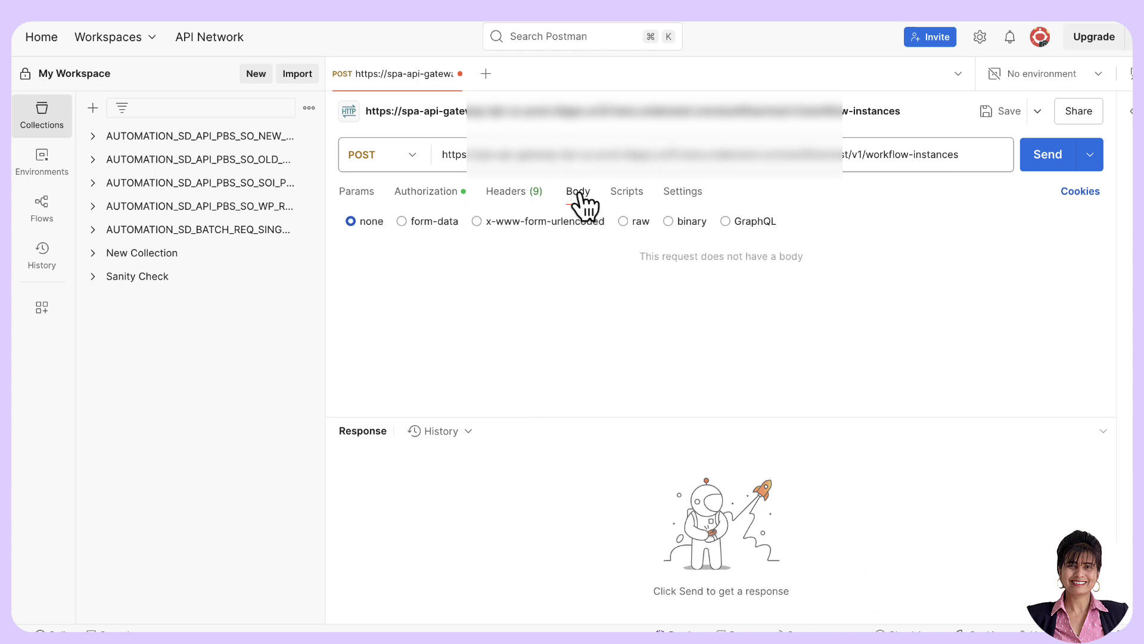
click(623, 222)
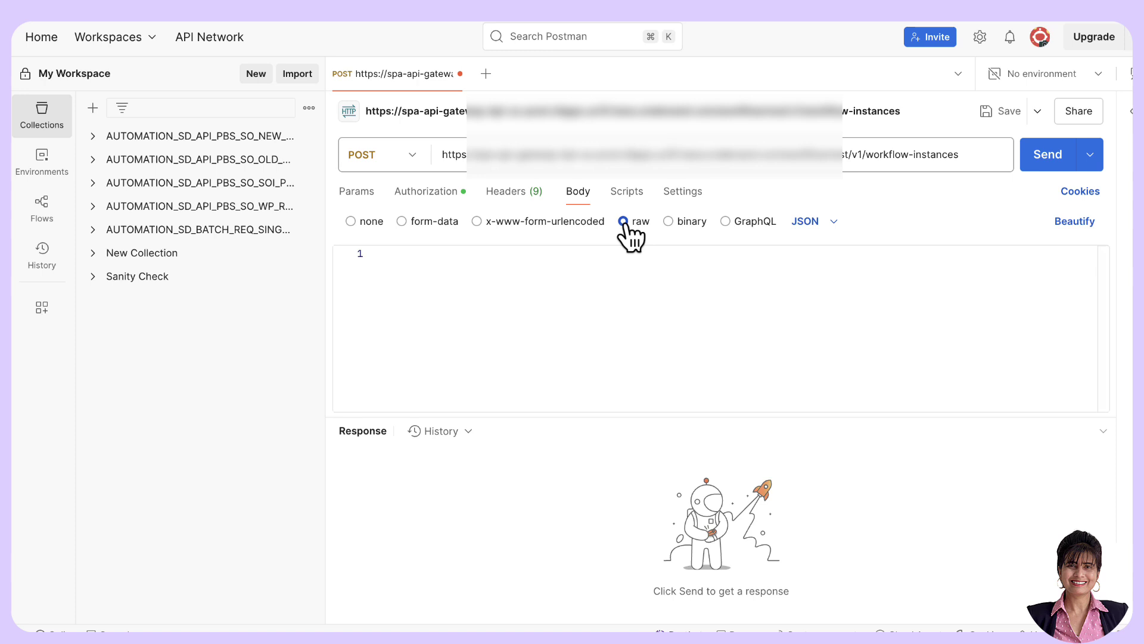
click(393, 264)
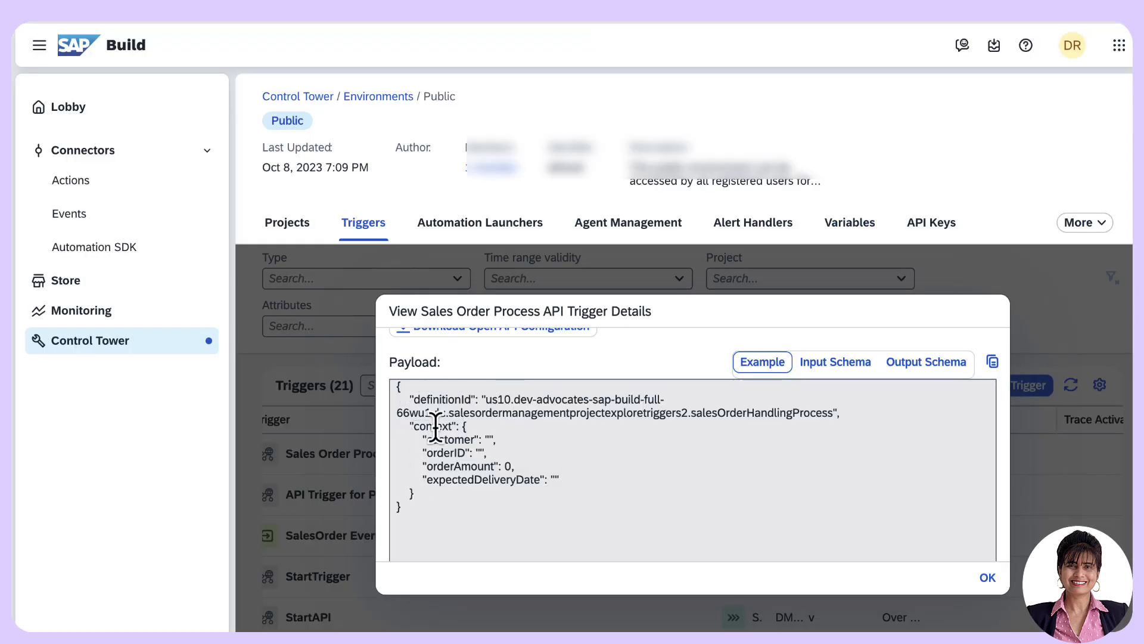
drag(406, 513, 394, 379)
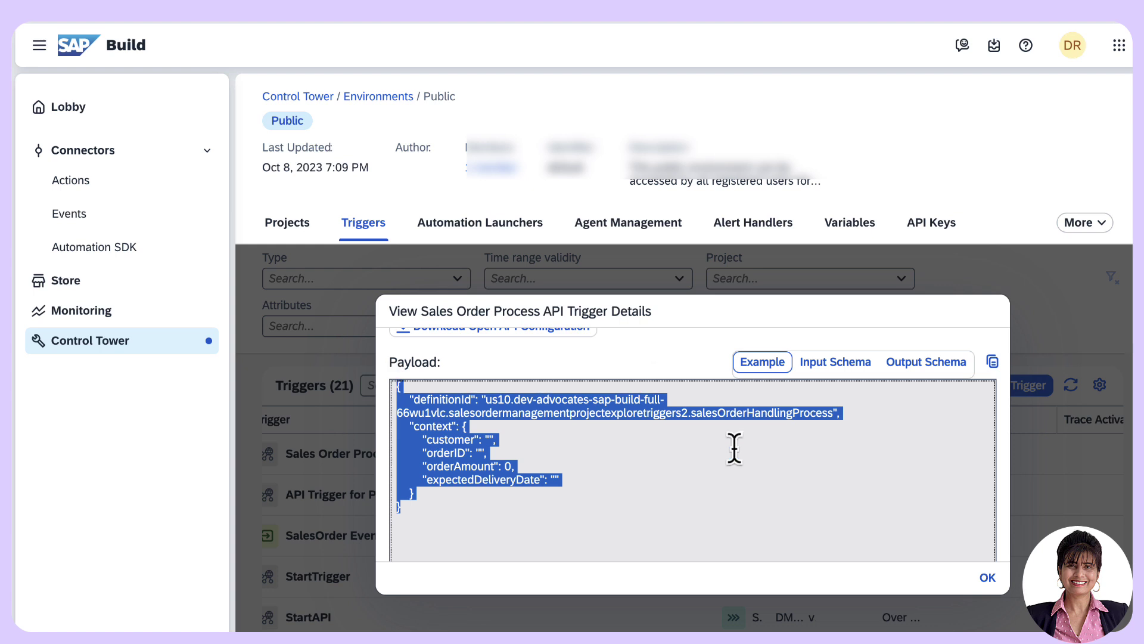
click(993, 361)
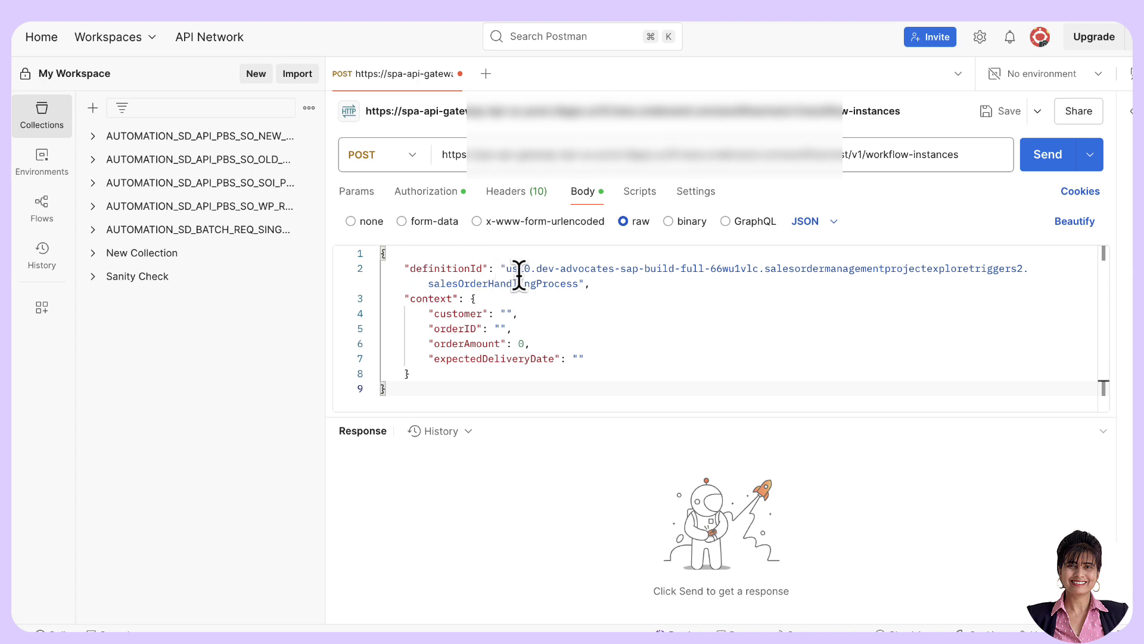
drag(577, 285, 507, 268)
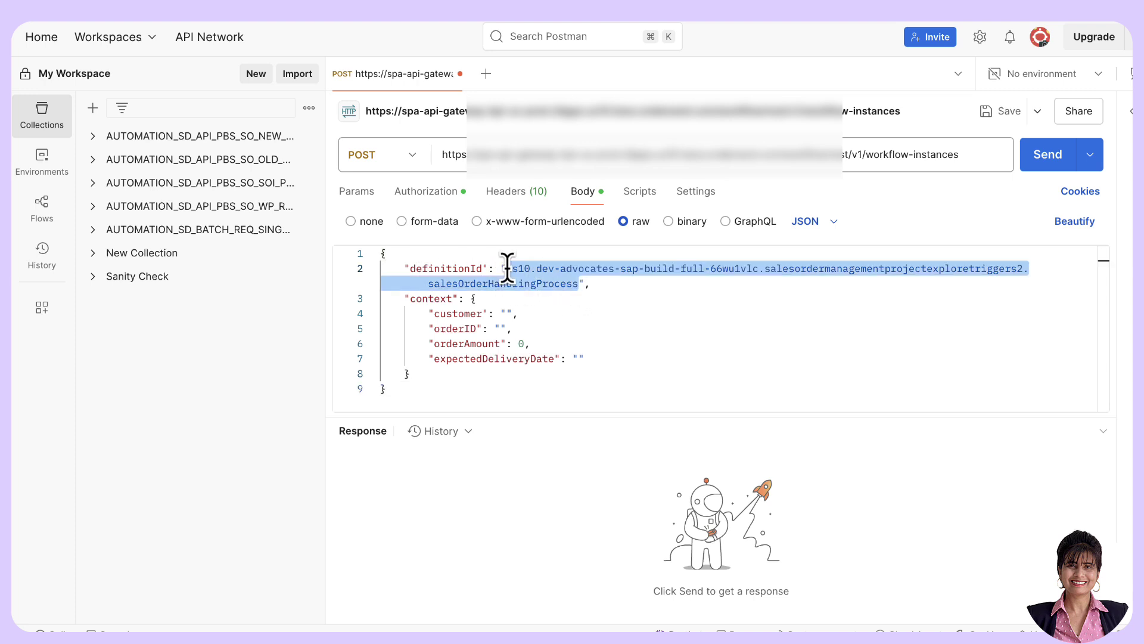
Fill the payload context with customer ABCD, an order ID, orderAmount 5000 and expectedDeliveryDate 2025-04-04
click(492, 313)
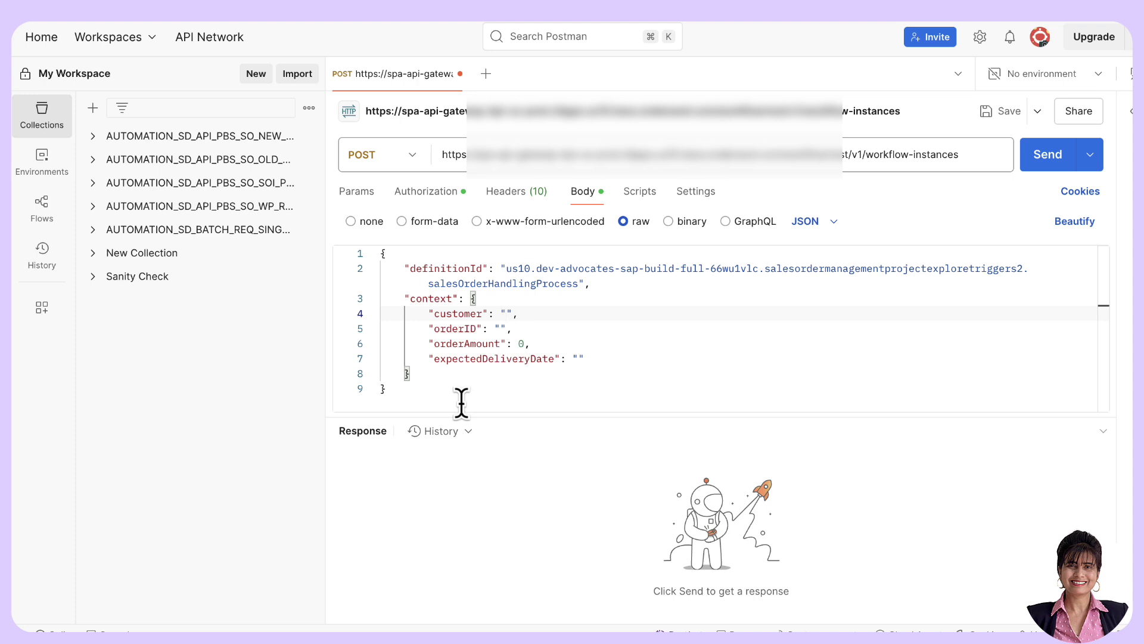
text(ABCD)
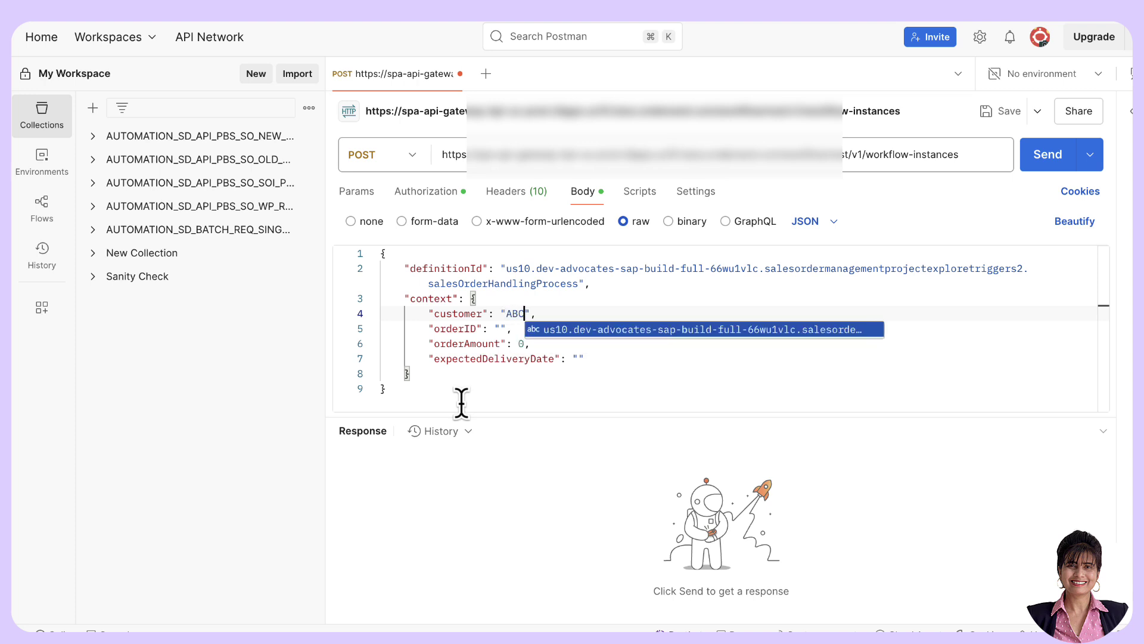
click(501, 328)
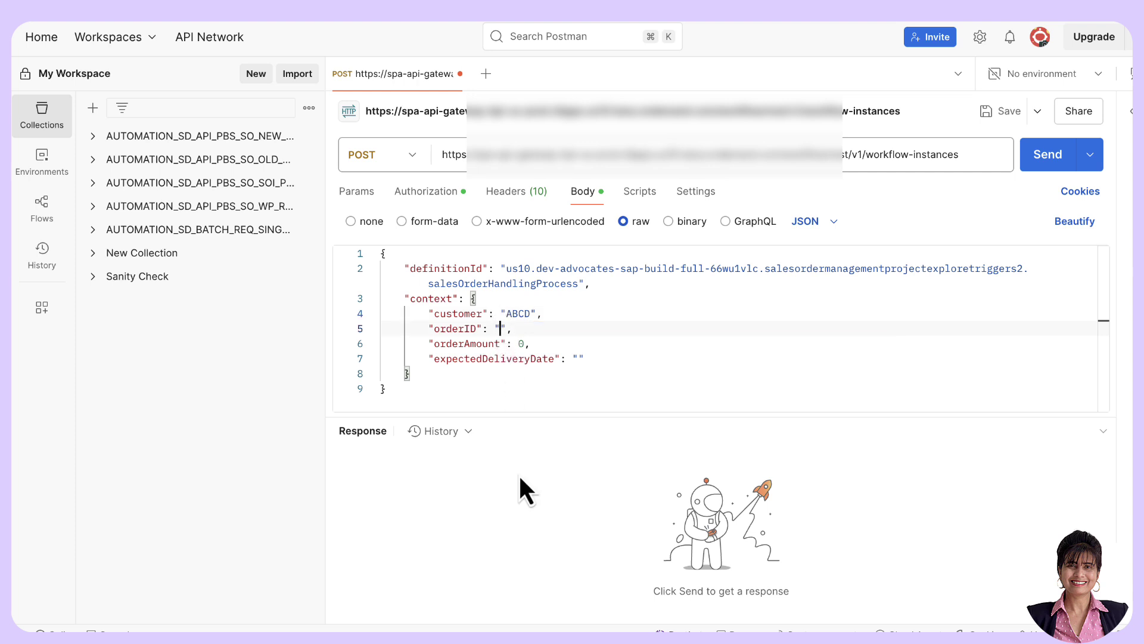
text(45678)
click(521, 344)
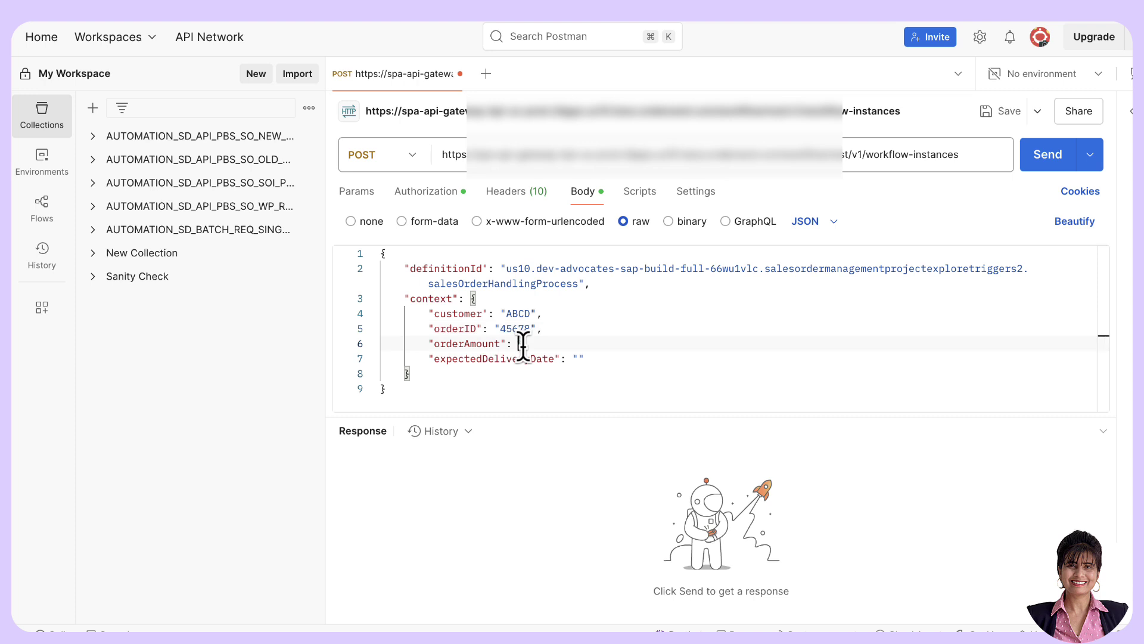
text(5000)
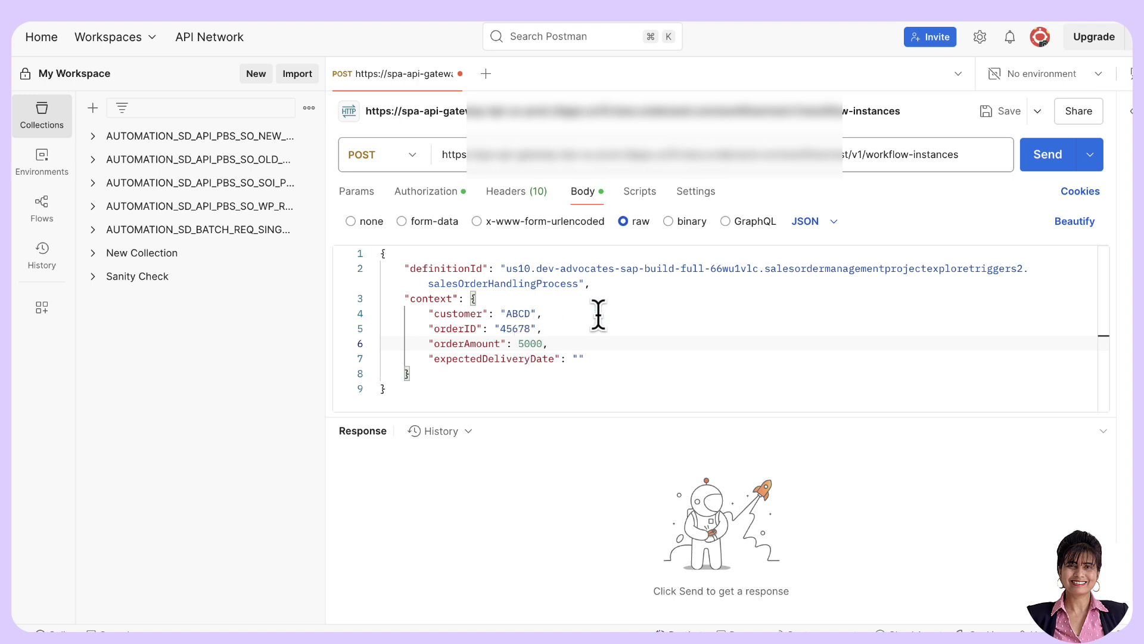
click(580, 359)
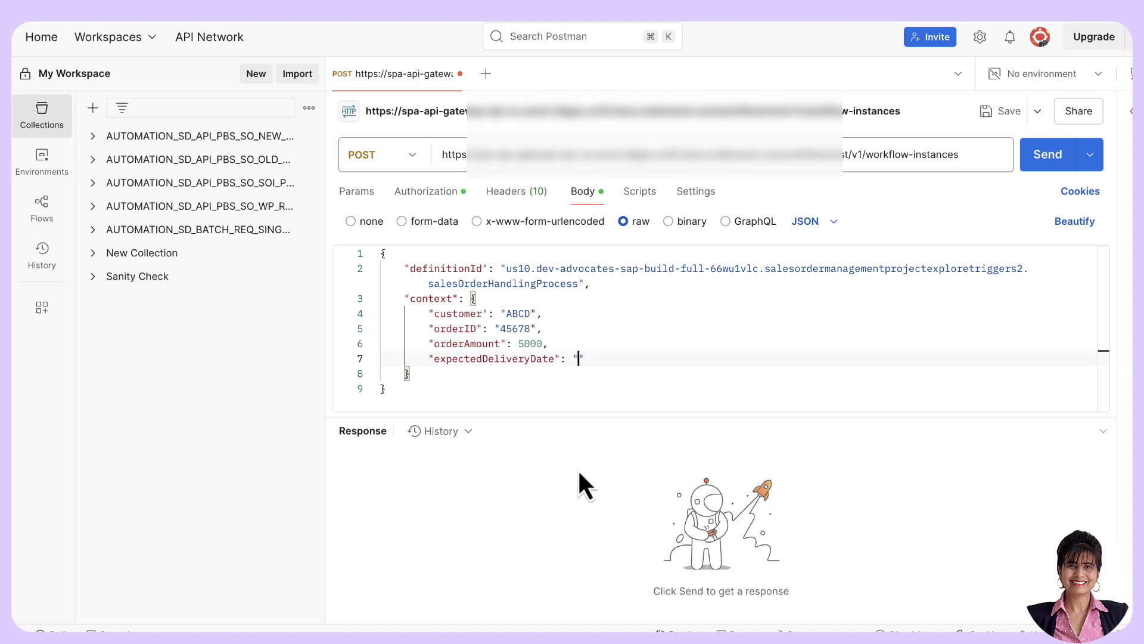
text(2025-04-04)
Send the POST request and review the returned workflow instance details in the response body
click(1049, 156)
mouse_move(894, 435)
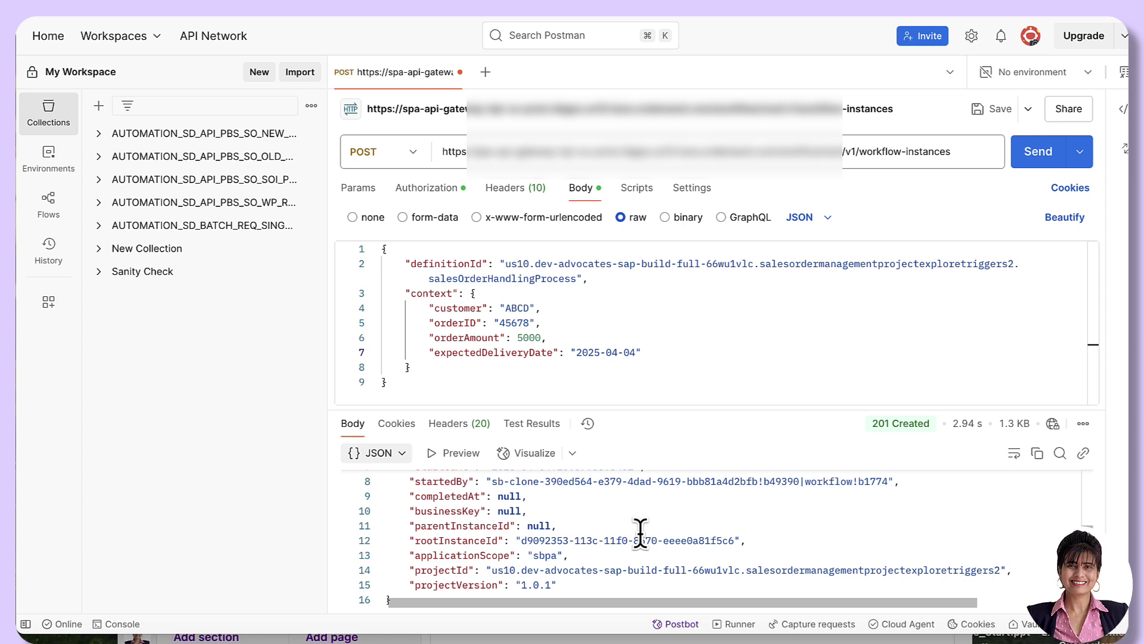
scroll(640, 533, down, 1)
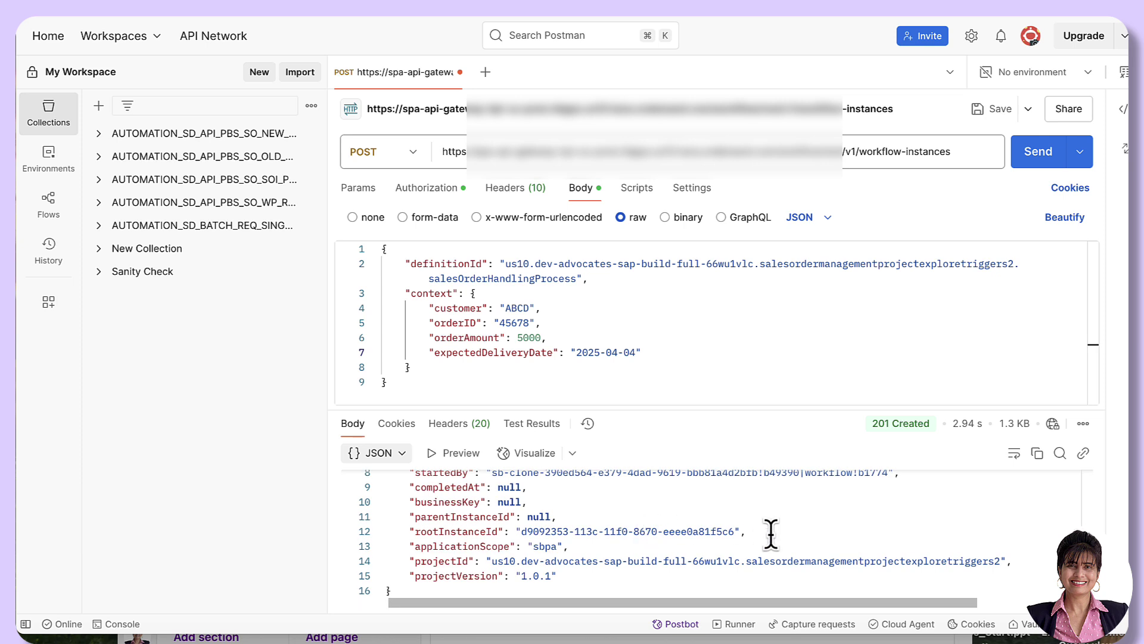
scroll(772, 533, up, 5)
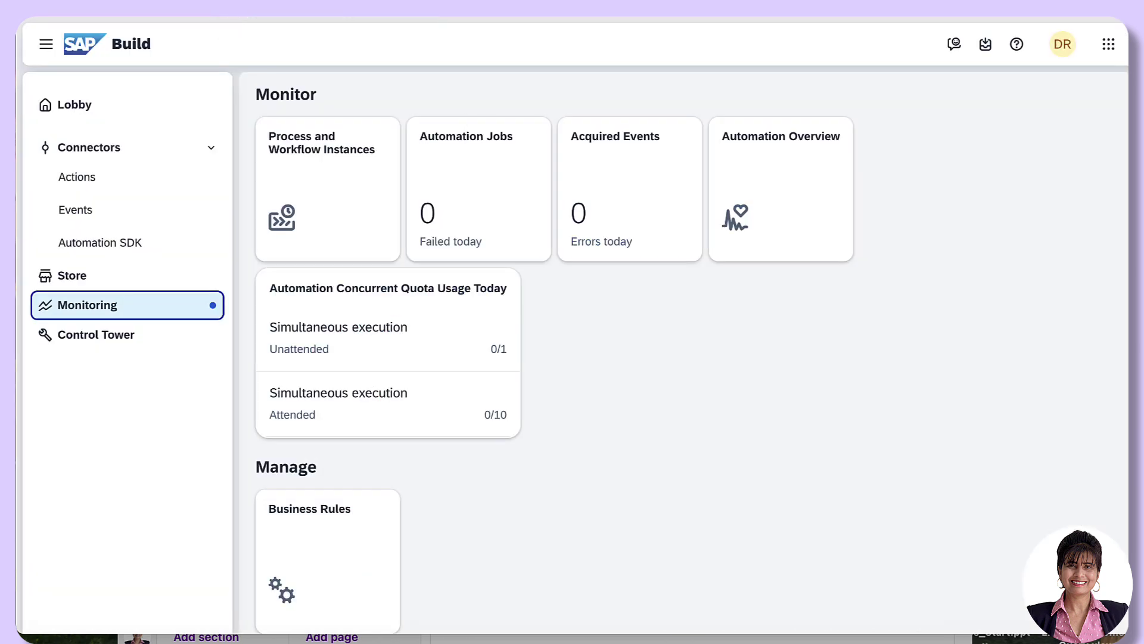
Open the running Sales Order Handling Process instance from monitoring's process and workflow instances and examine its logs, context and pending approval task
click(115, 321)
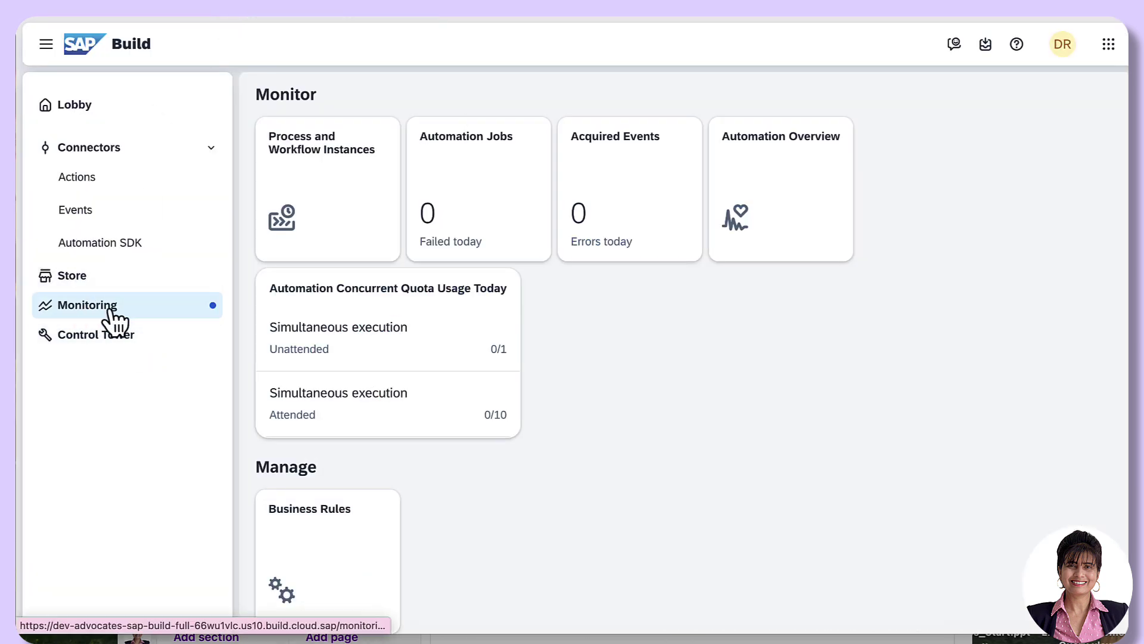
click(337, 202)
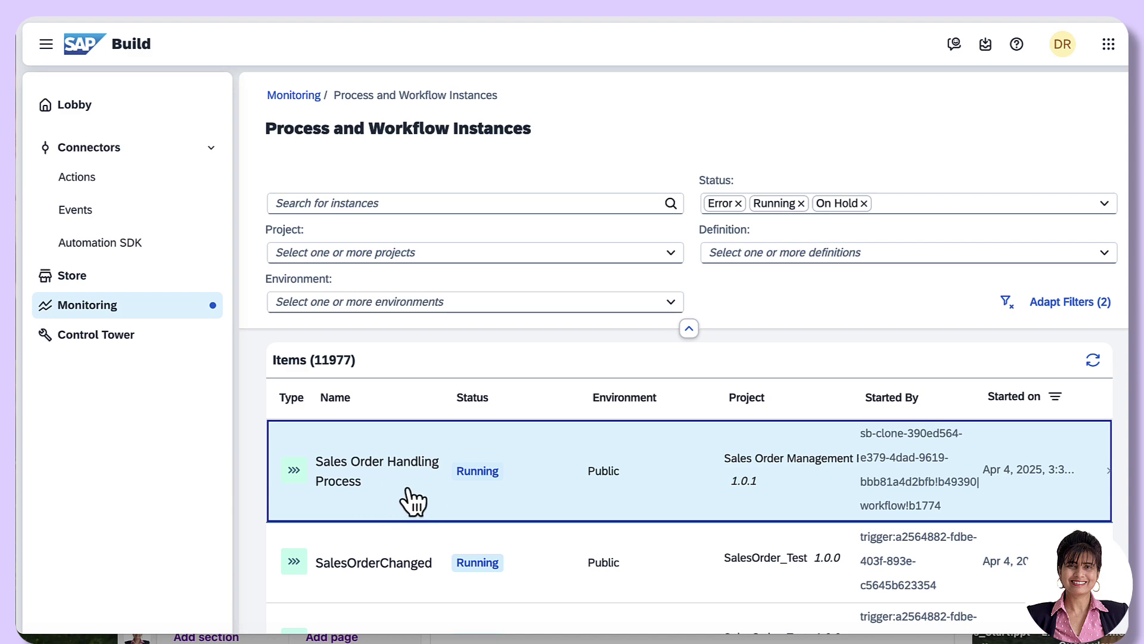
click(412, 501)
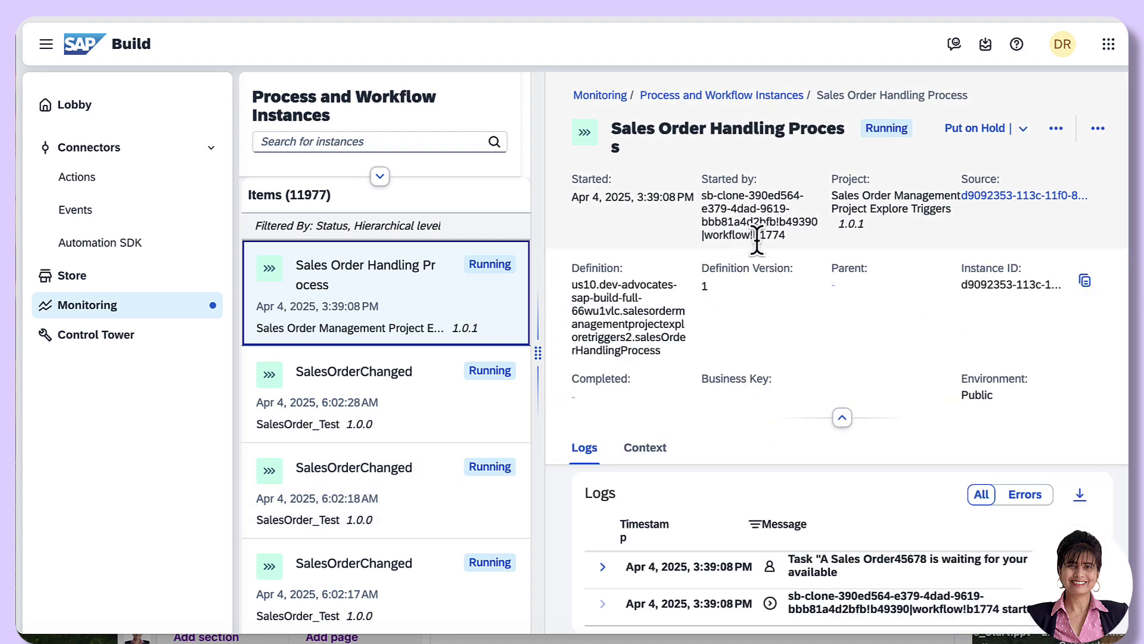
scroll(643, 494, down, 5)
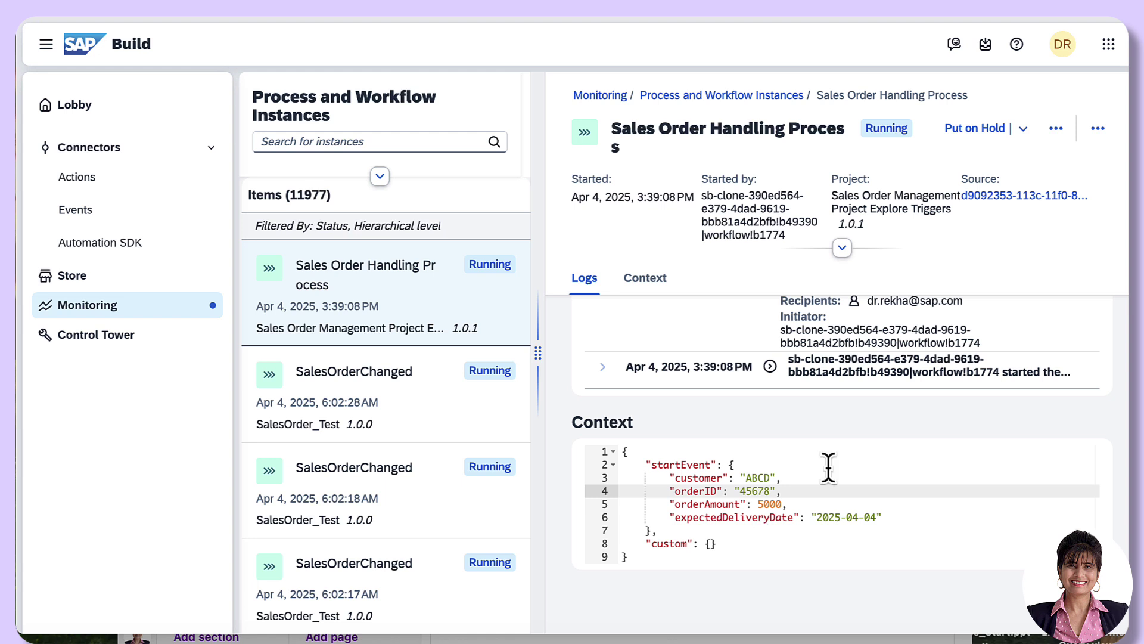
scroll(843, 467, up, 5)
scroll(853, 486, down, 3)
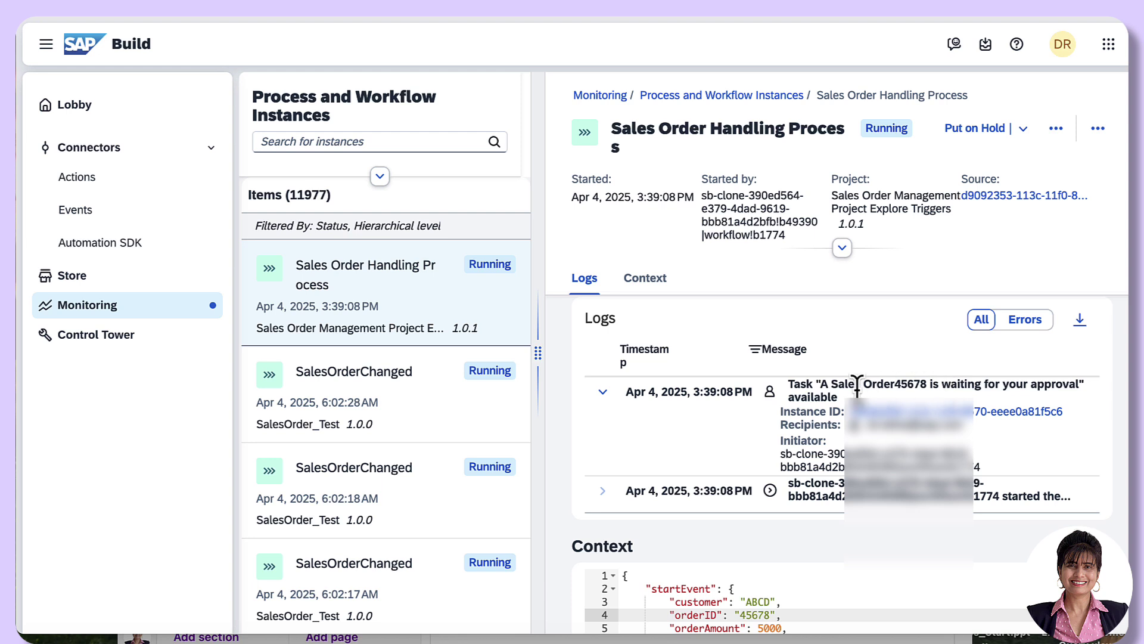
drag(817, 384, 1081, 384)
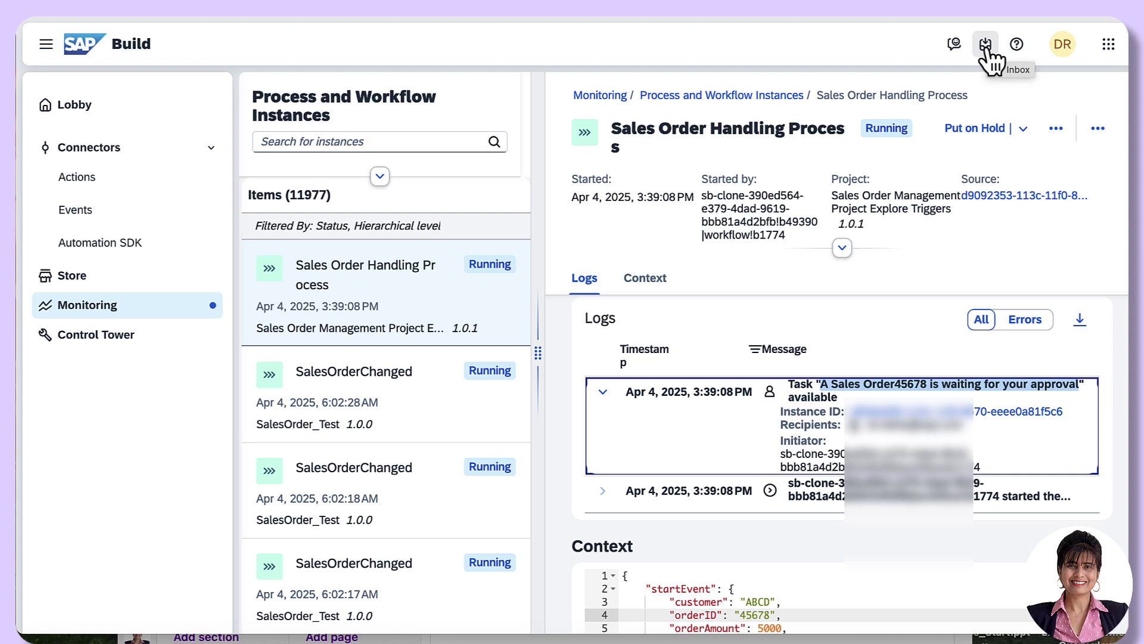
Approve the new sales order's high-priority approval task in My Inbox with the review comment "Sales Order looks good!"
click(985, 44)
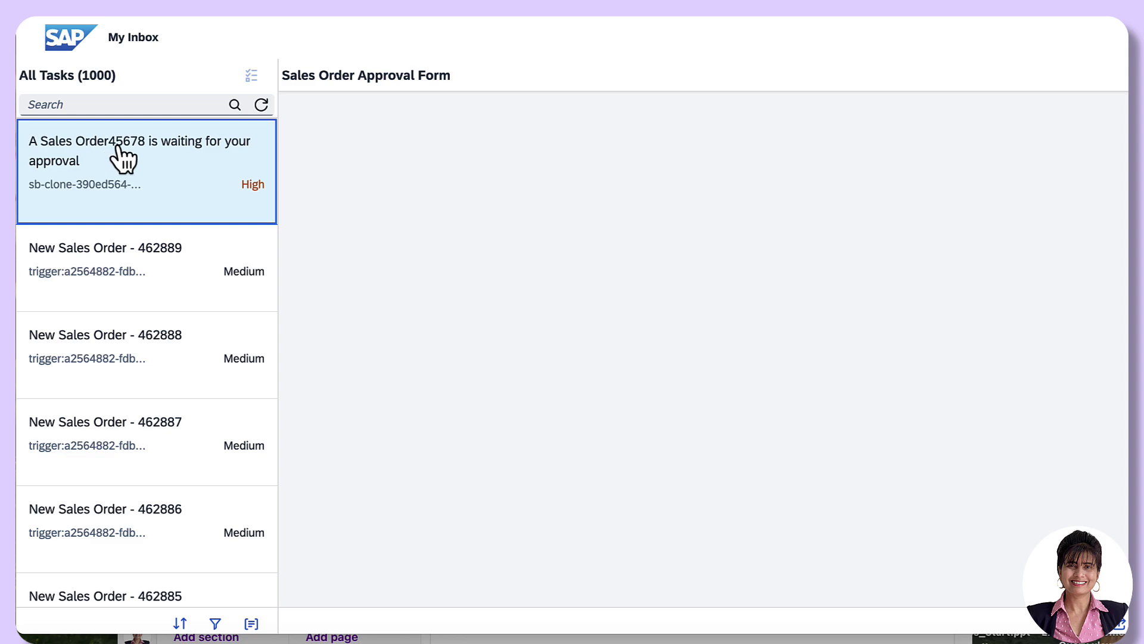
click(122, 157)
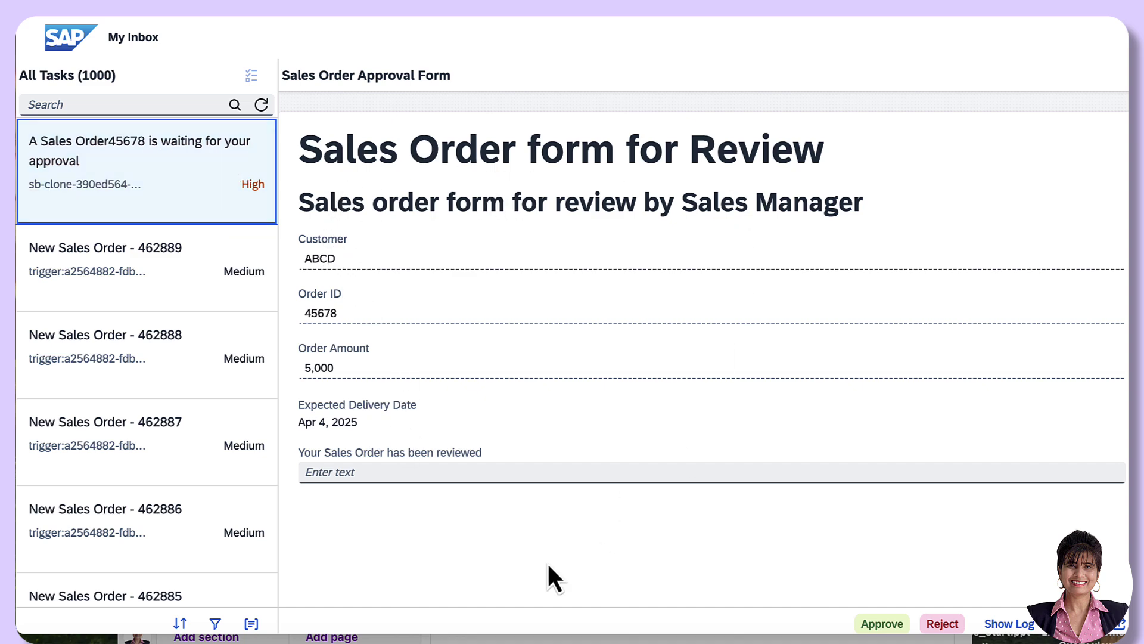
click(367, 472)
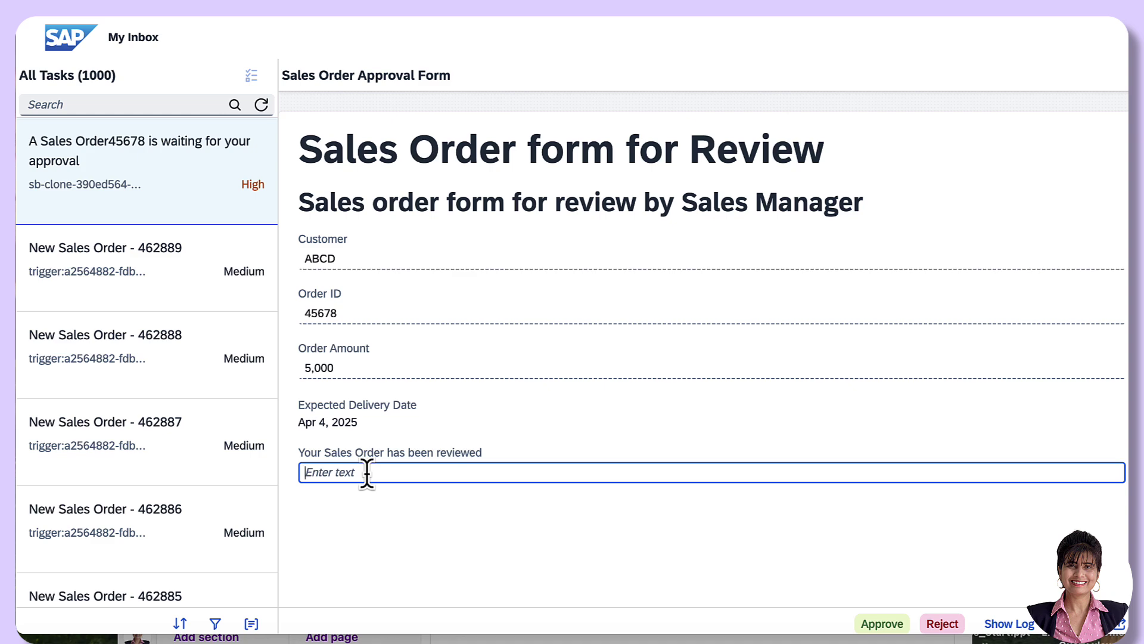
text(Sa)
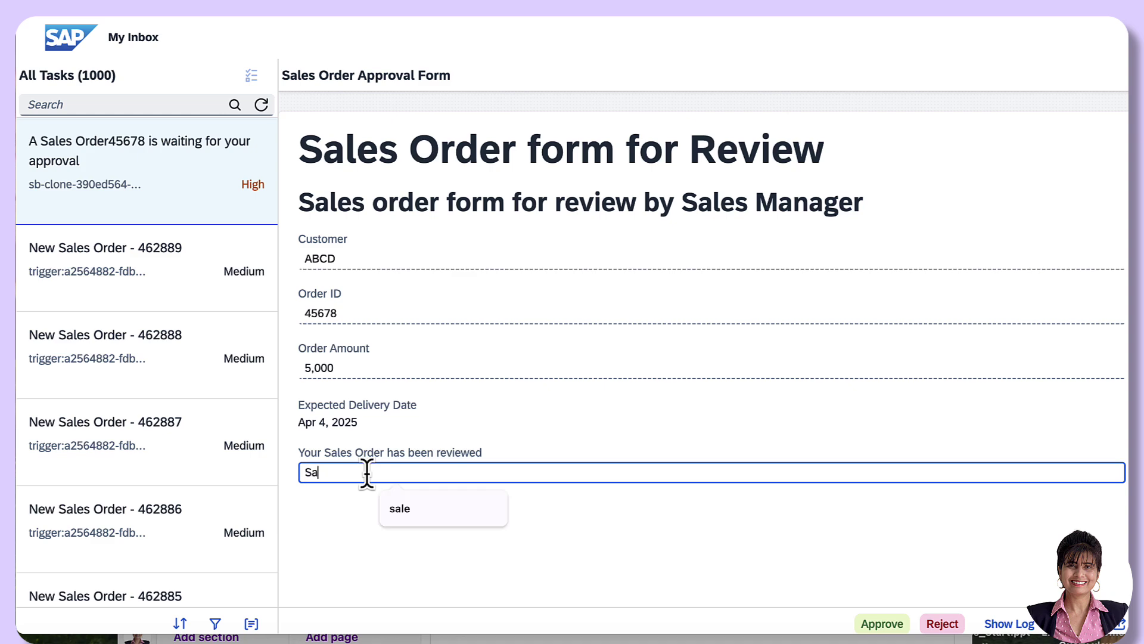
text(les Order )
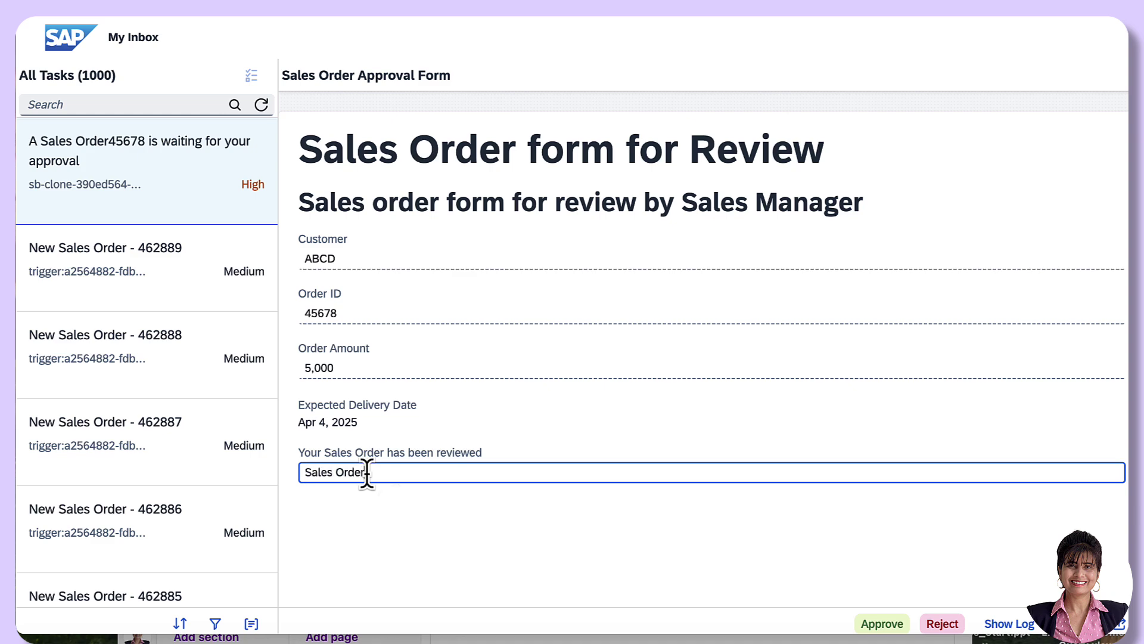
text(looks good!)
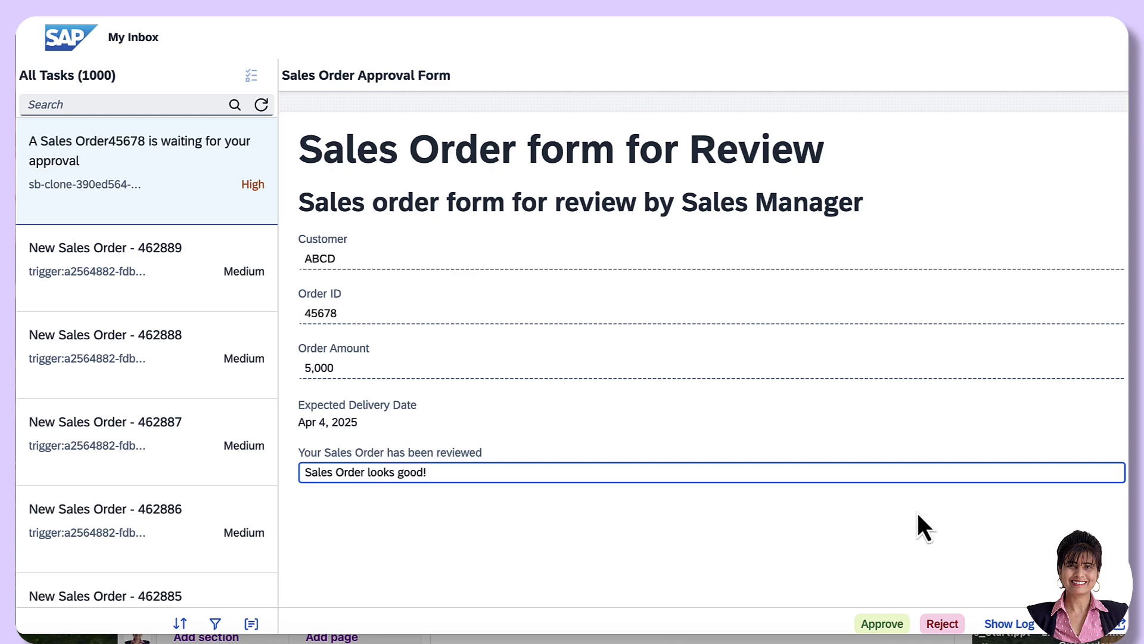
click(884, 626)
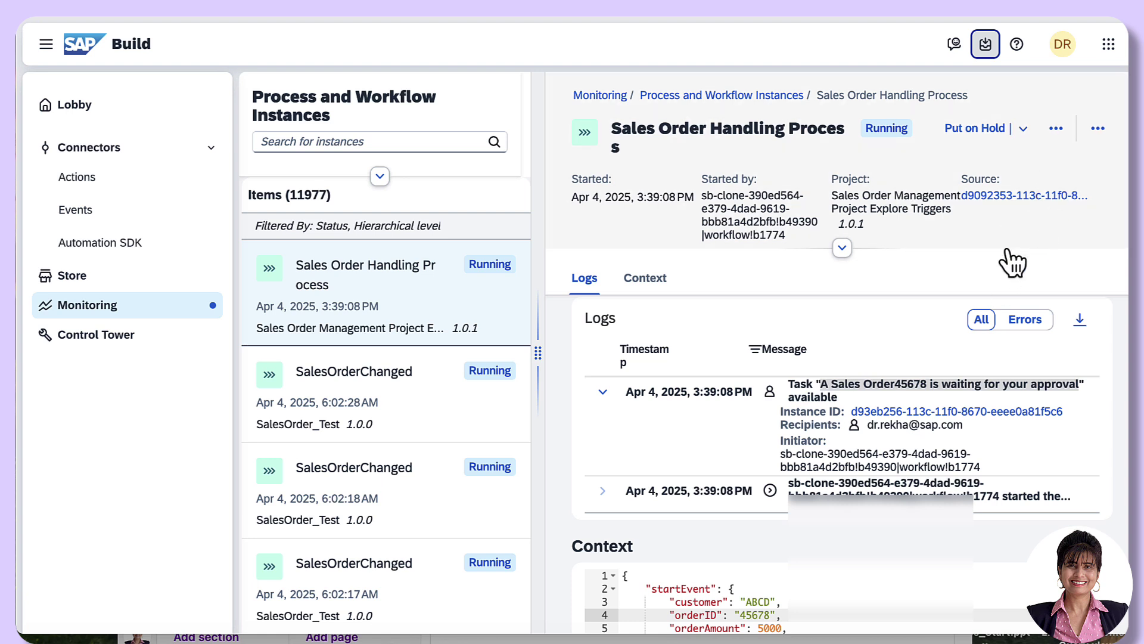
Refresh the Sales Order Handling Process instance and examine its logs and the yourSalesOrderHasBeenReviewed value in its context
click(1098, 128)
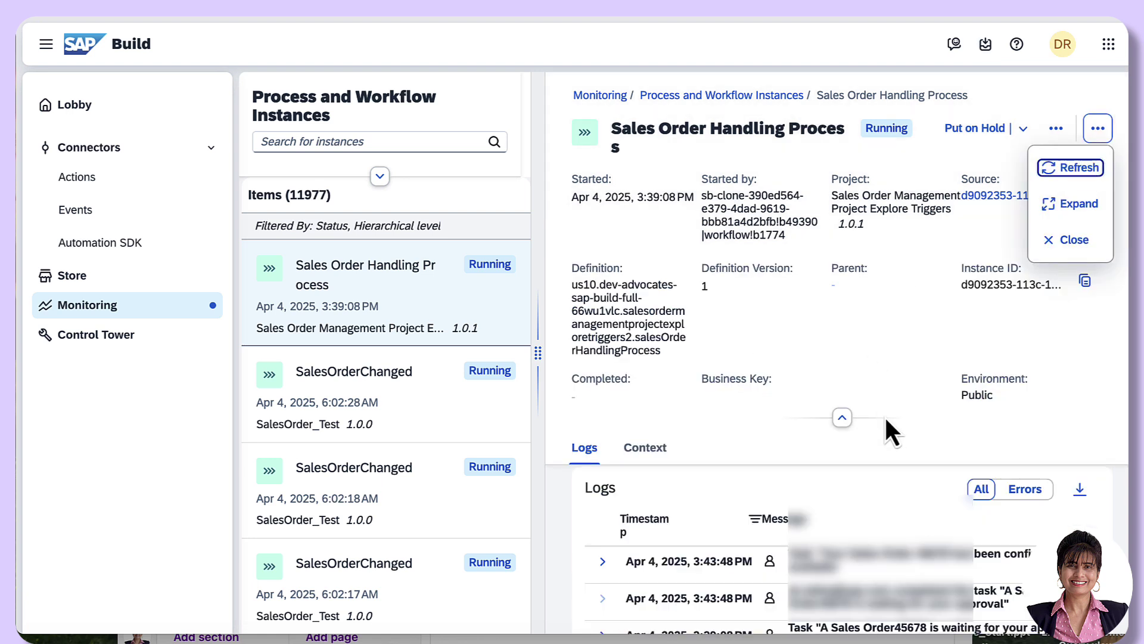
scroll(894, 590, down, 3)
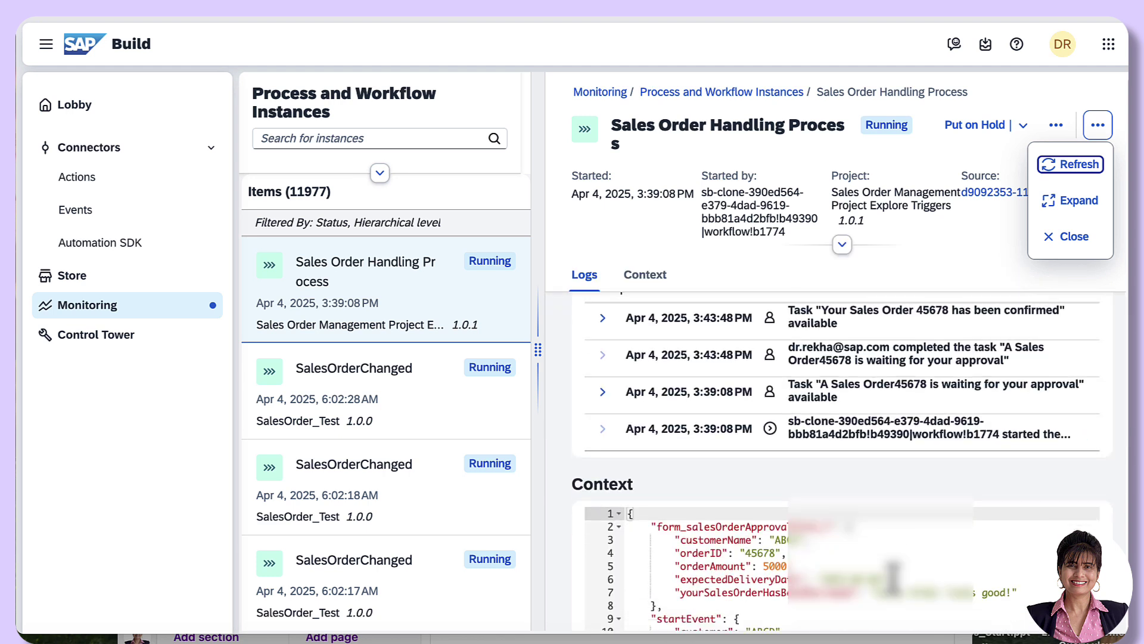
scroll(892, 575, down, 2)
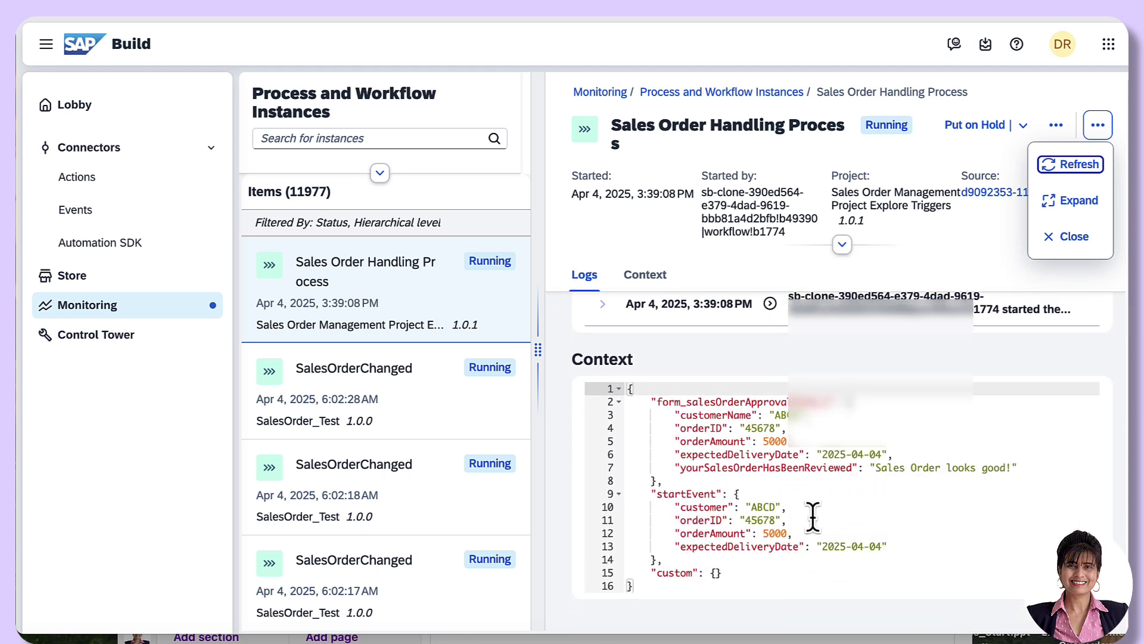
click(875, 505)
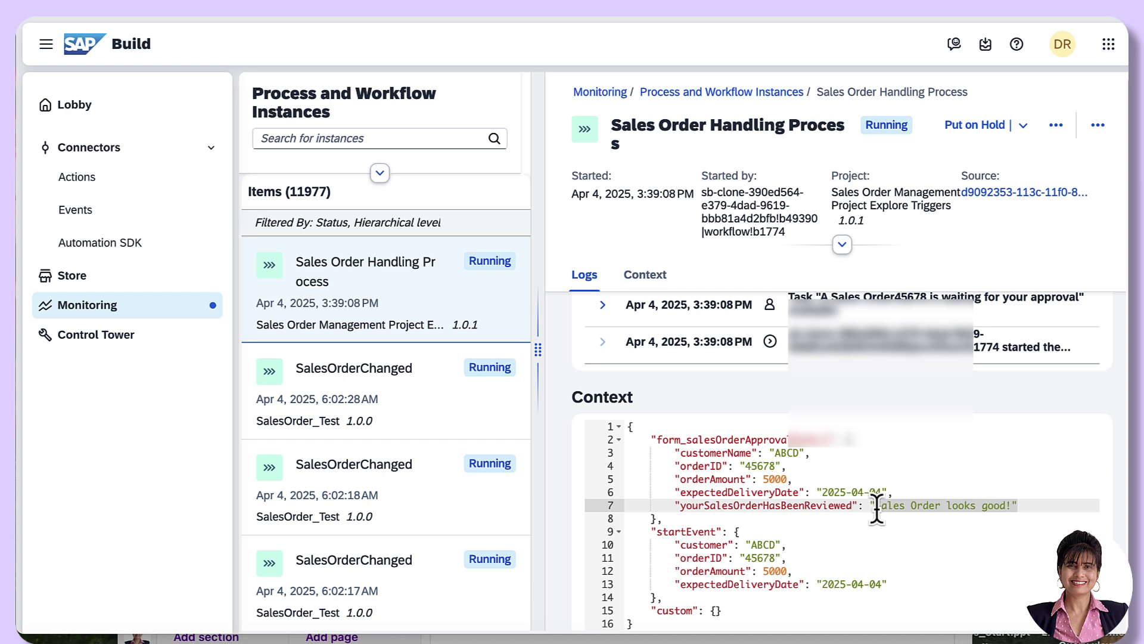
drag(874, 505, 1012, 506)
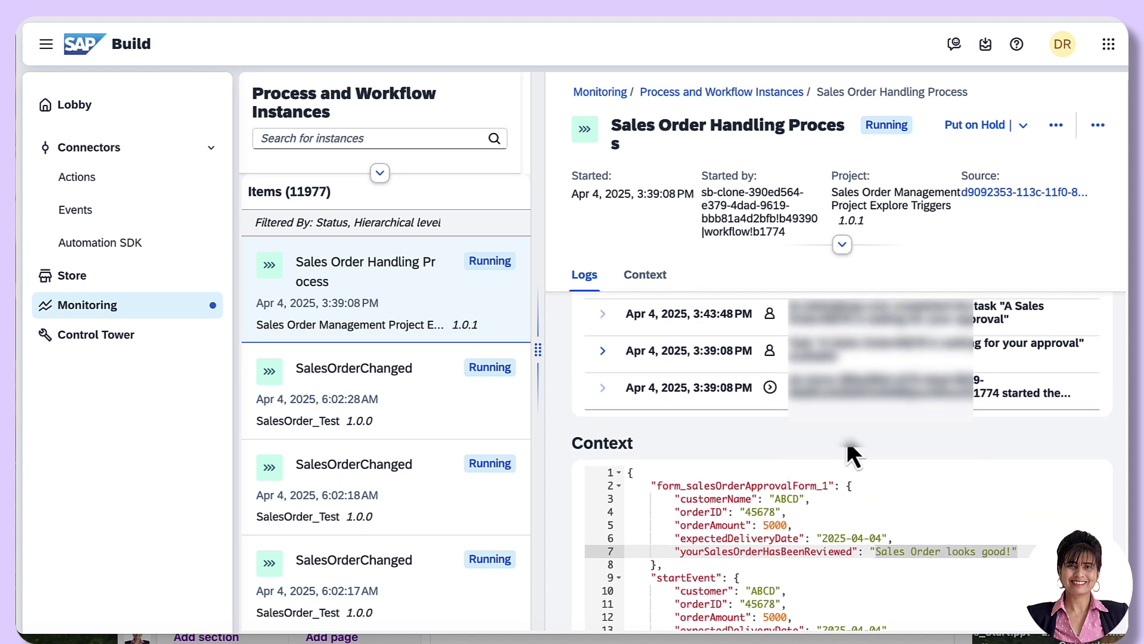
scroll(894, 357, up, 1)
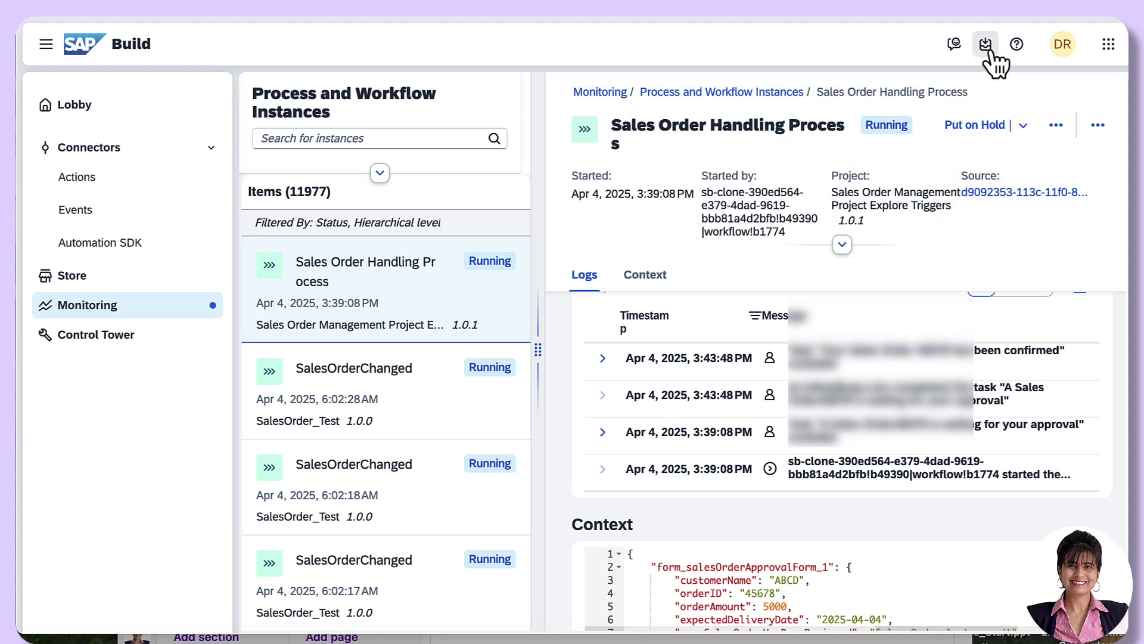
Submit the sales order confirmation task from the inbox and refresh the Sales Order Handling Process instance's details
click(986, 46)
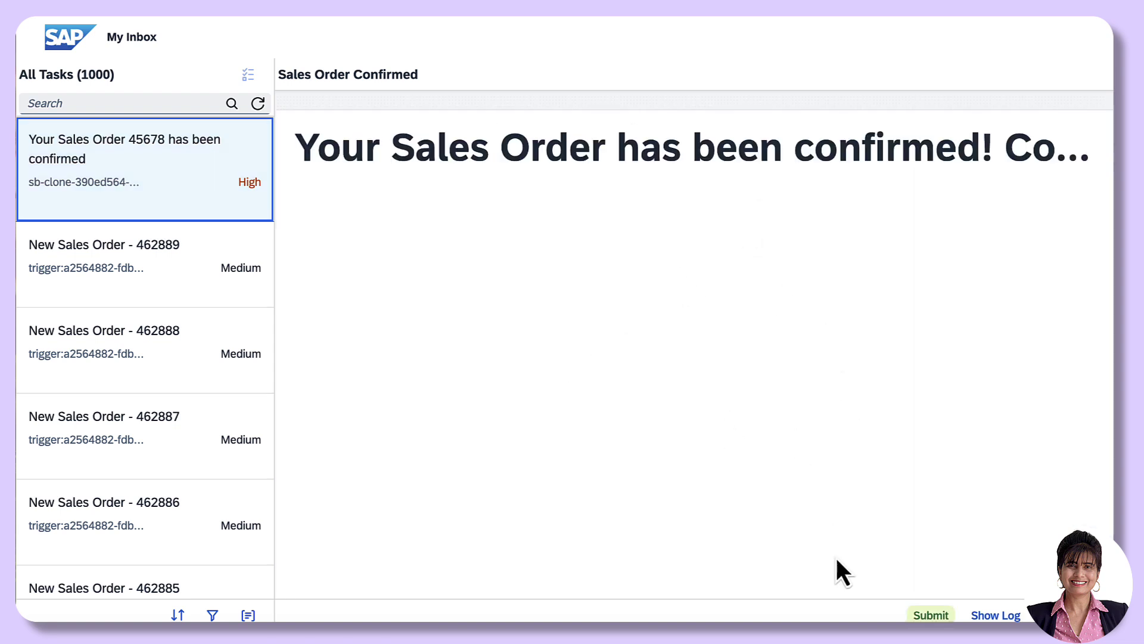
click(928, 615)
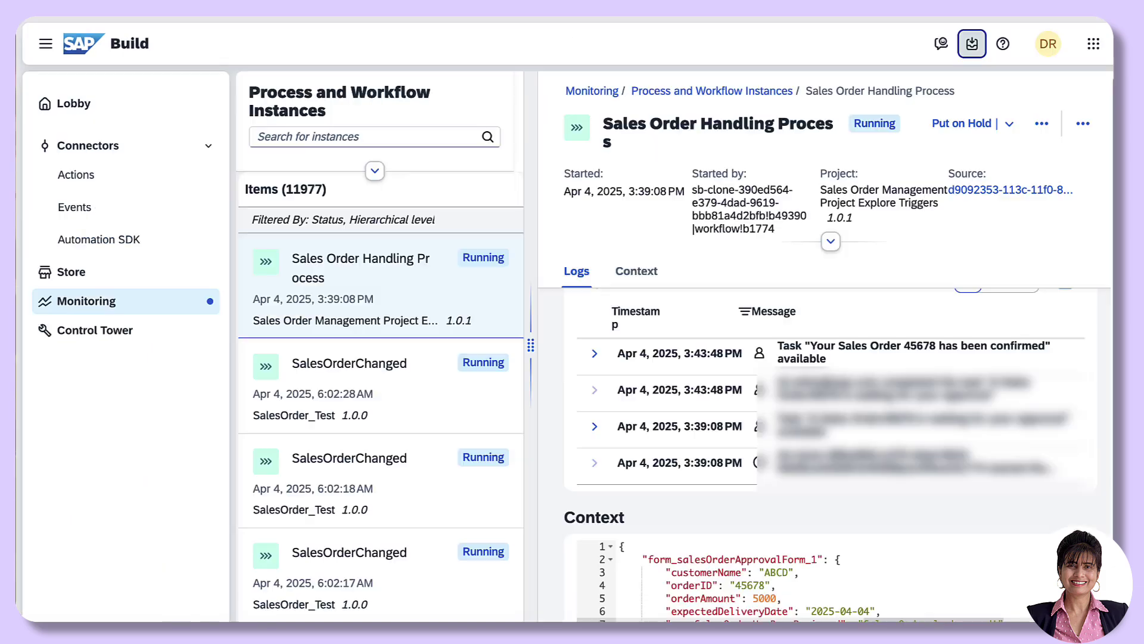
click(1083, 124)
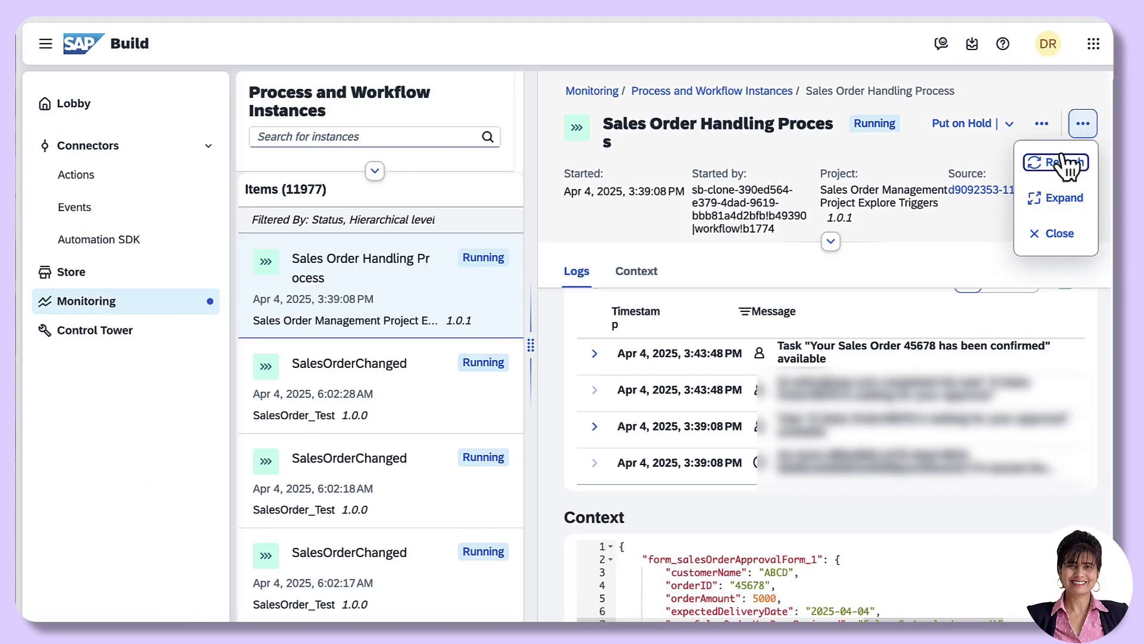
click(1056, 163)
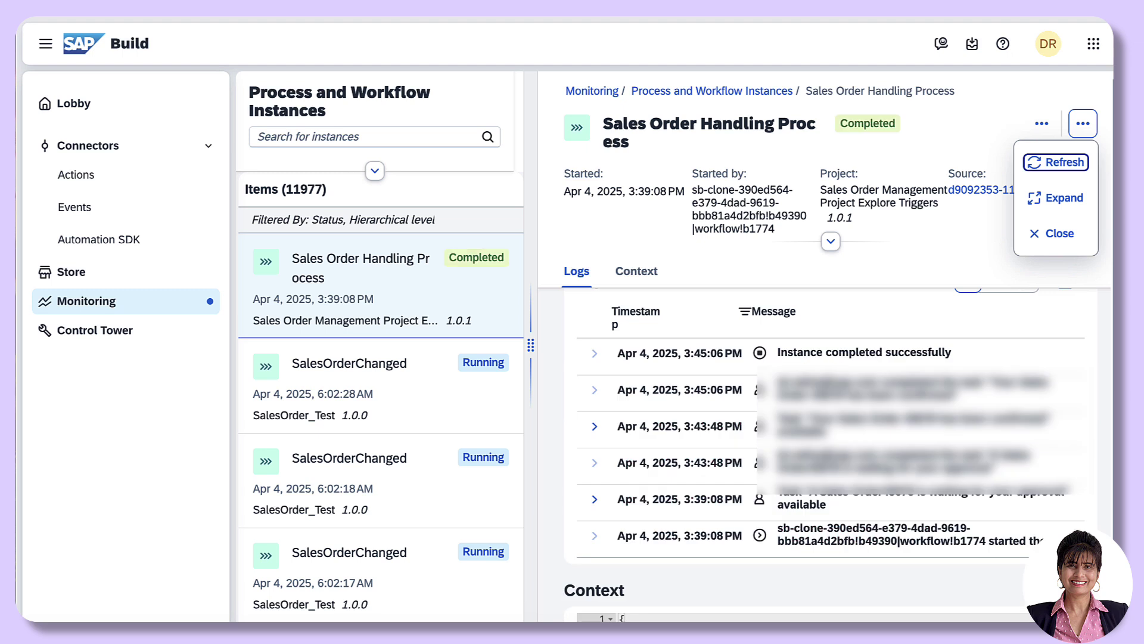